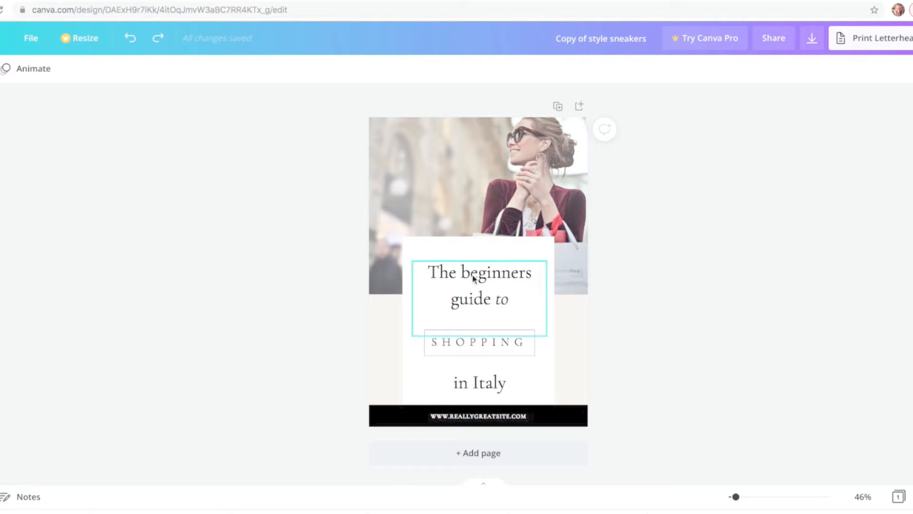
Step: Replace the words "beginners guide" in the cover title with "Quick Start Guide"
left_click(473, 278)
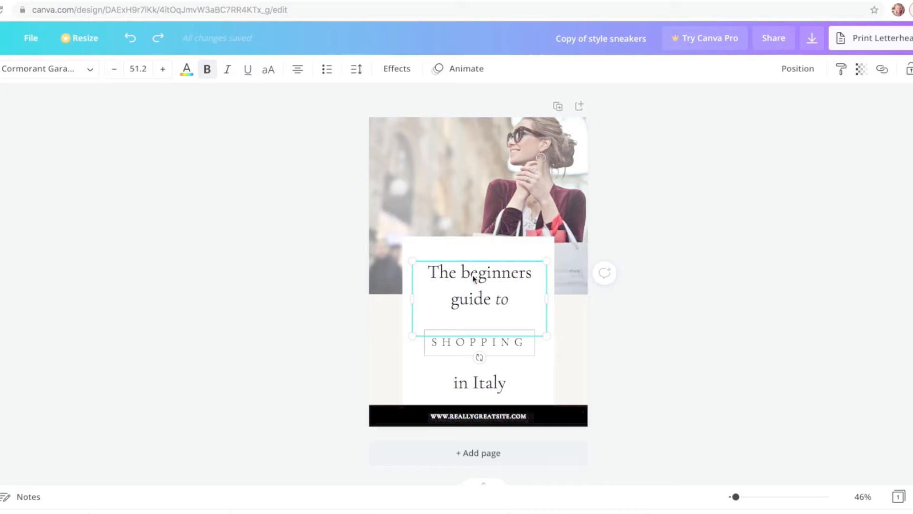
left_click(472, 276)
left_click(491, 299)
left_click_drag(492, 299, 465, 283)
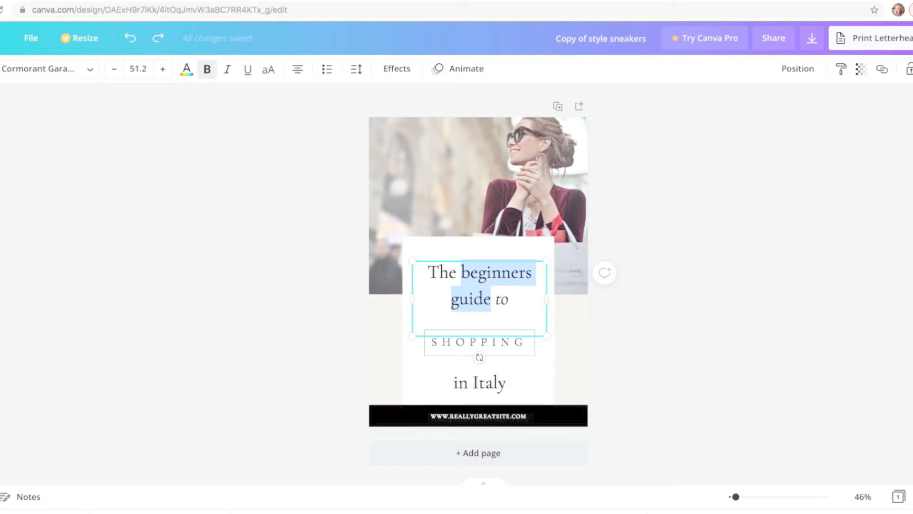
type("Quick  Start Guide")
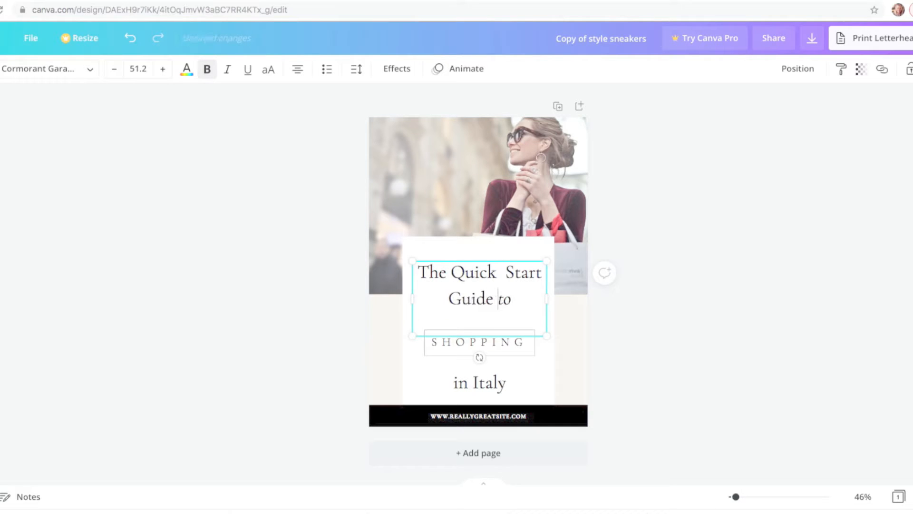
left_click(560, 357)
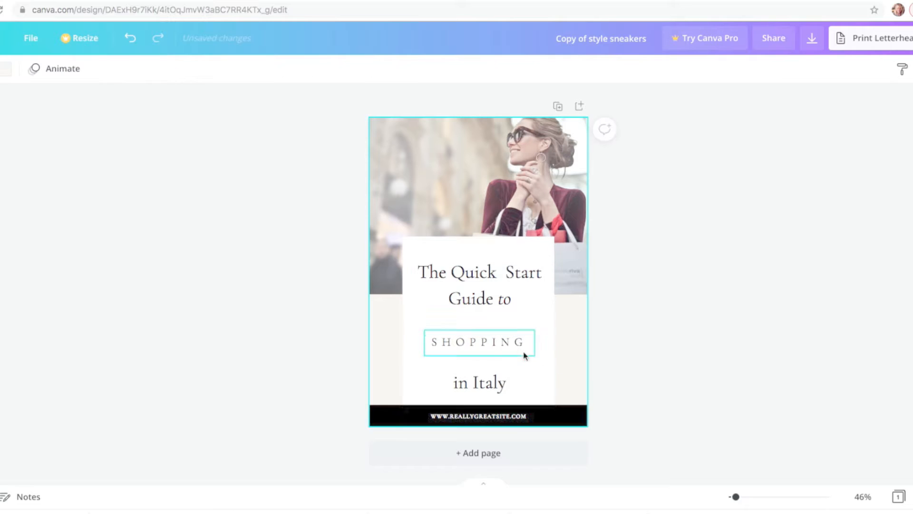
Step: Replace the boxed word SHOPPING on the cover with "CANVA"
left_click(488, 345)
left_click(474, 342)
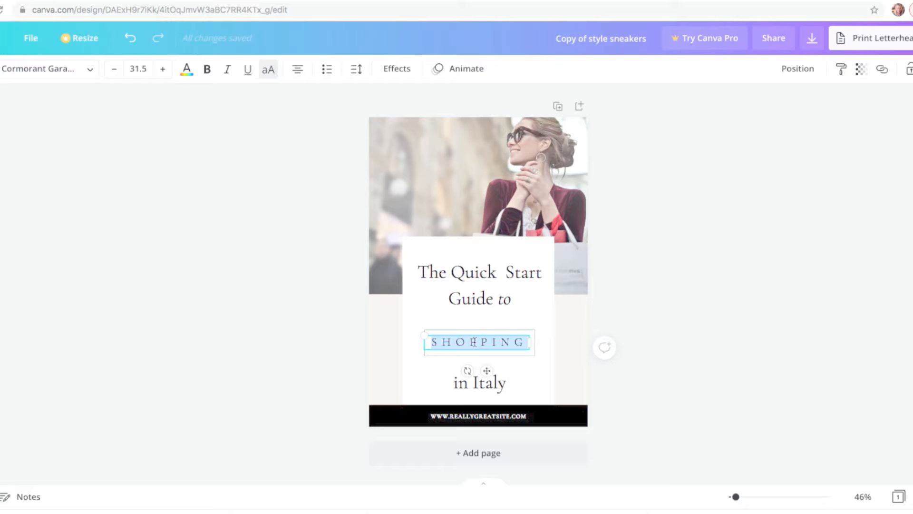
type("CANVA")
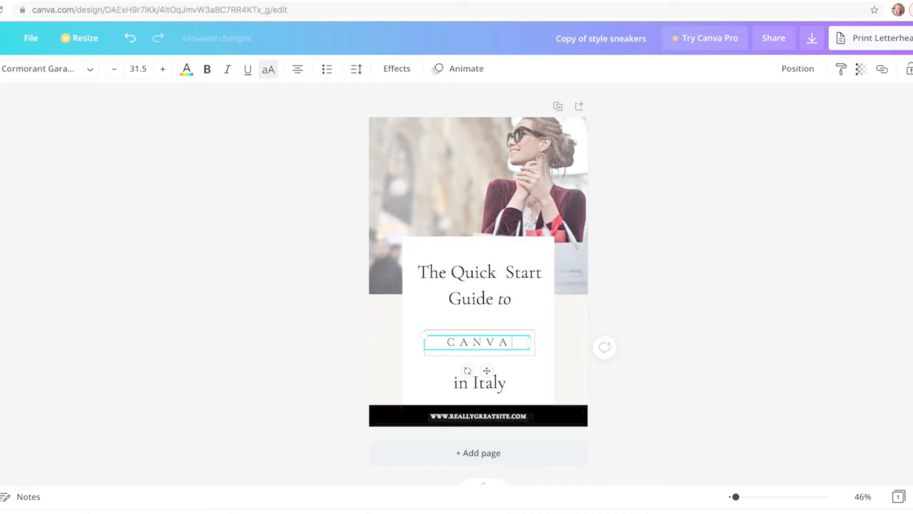
left_click(522, 375)
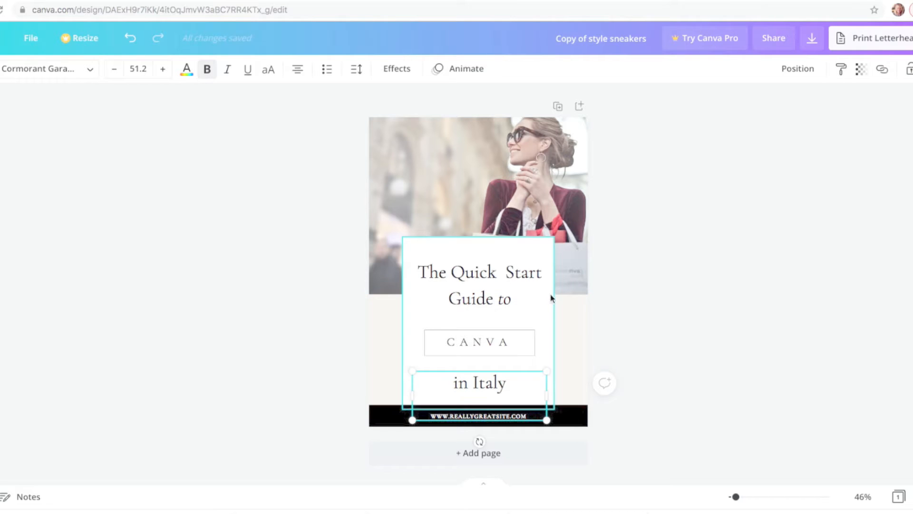
Step: Try italic formatting on the word "Quick" in the title, then remove it again
left_click(474, 276)
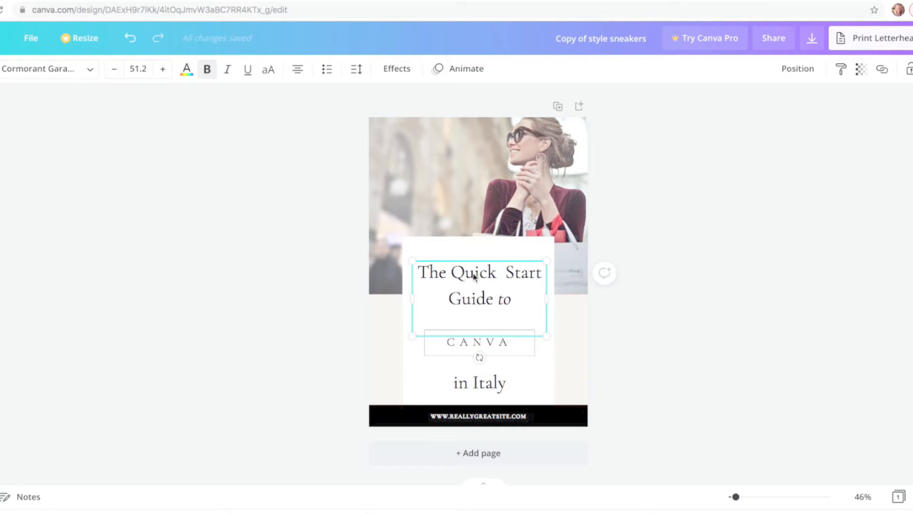
double_click(475, 273)
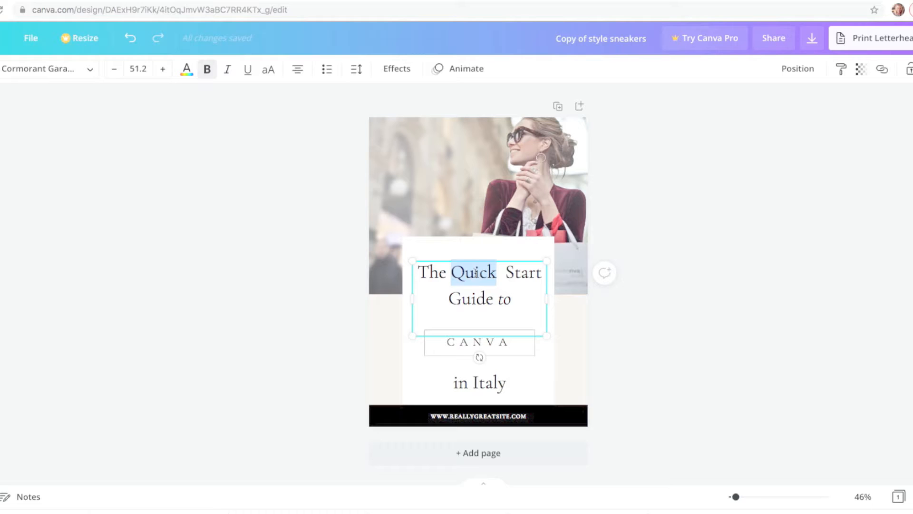
left_click(208, 71)
left_click(230, 74)
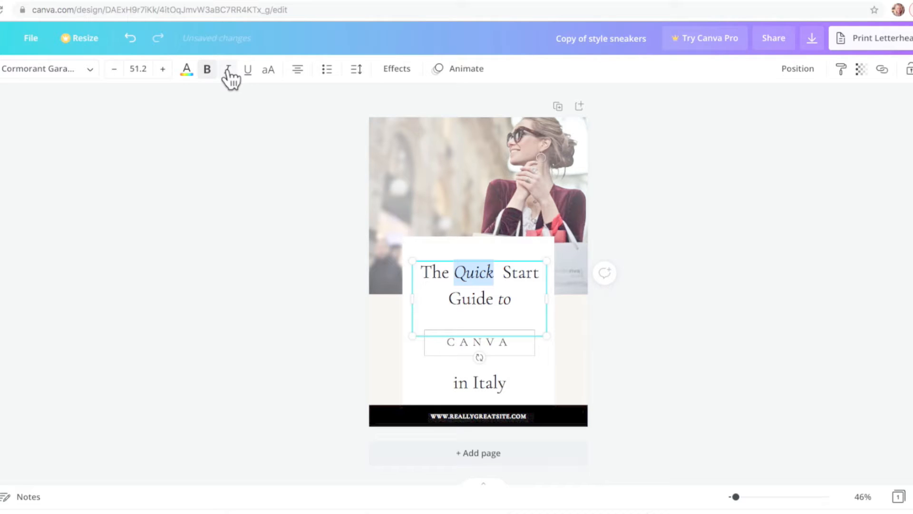
left_click(229, 74)
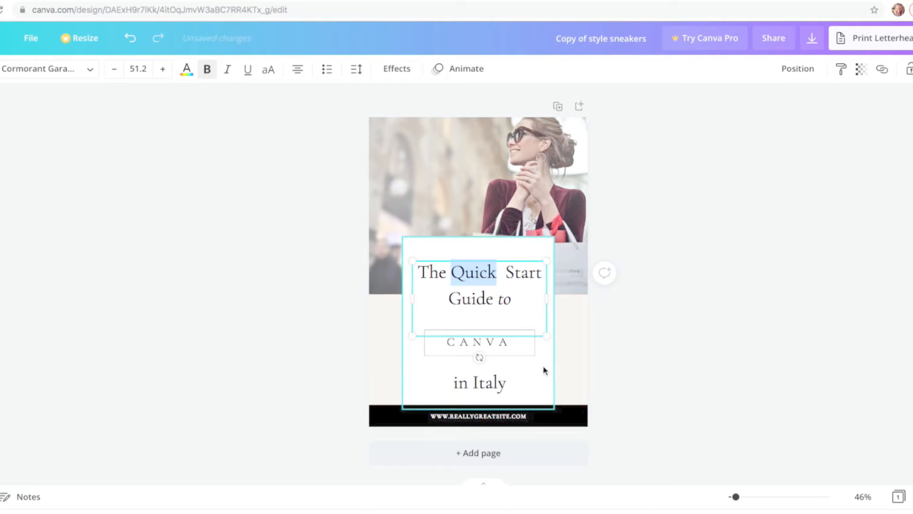
left_click(595, 362)
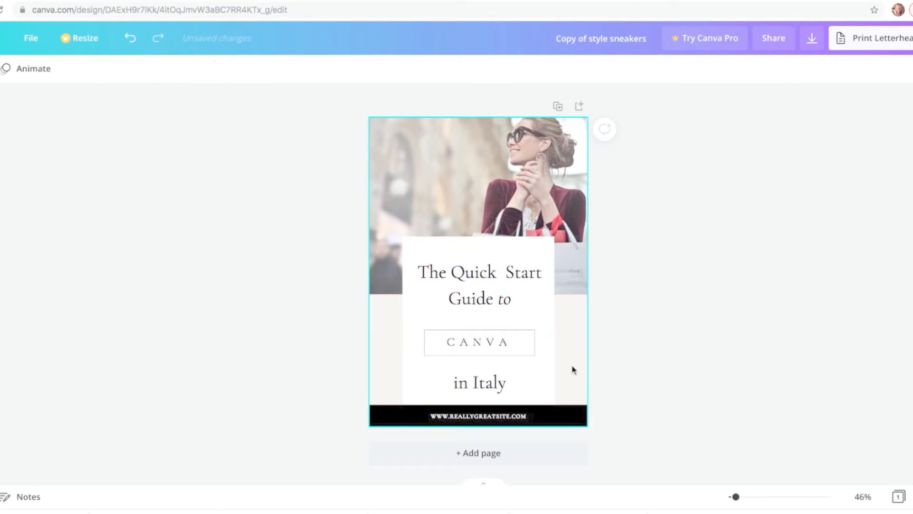
Step: Set the font size of the "in Italy" line to 20
left_click(492, 386)
double_click(485, 386)
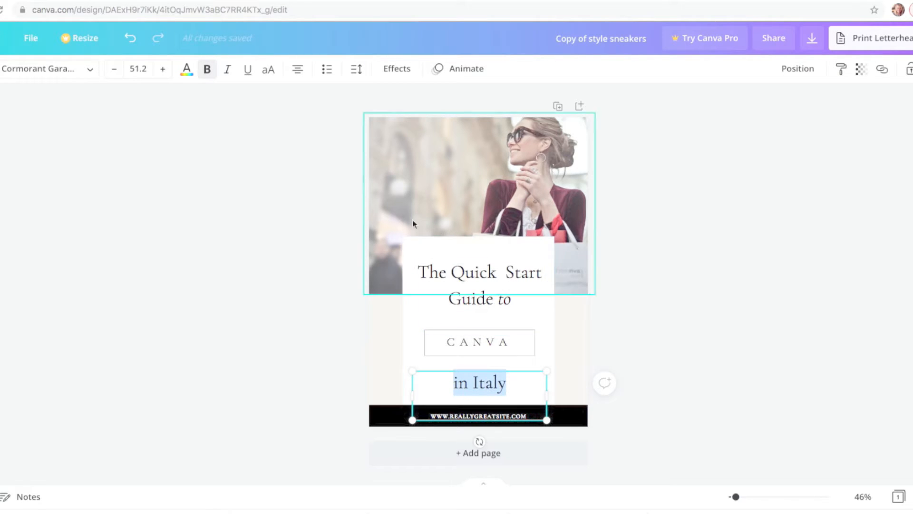
left_click(114, 72)
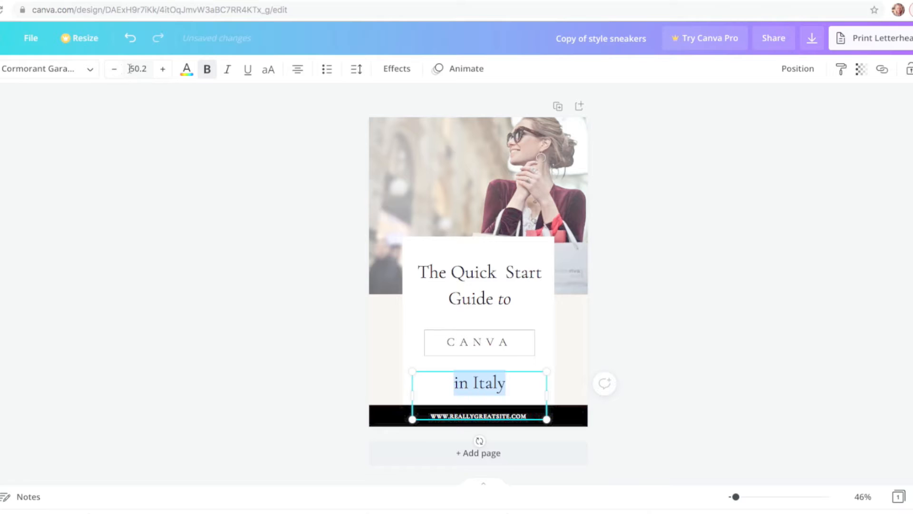
left_click(135, 69)
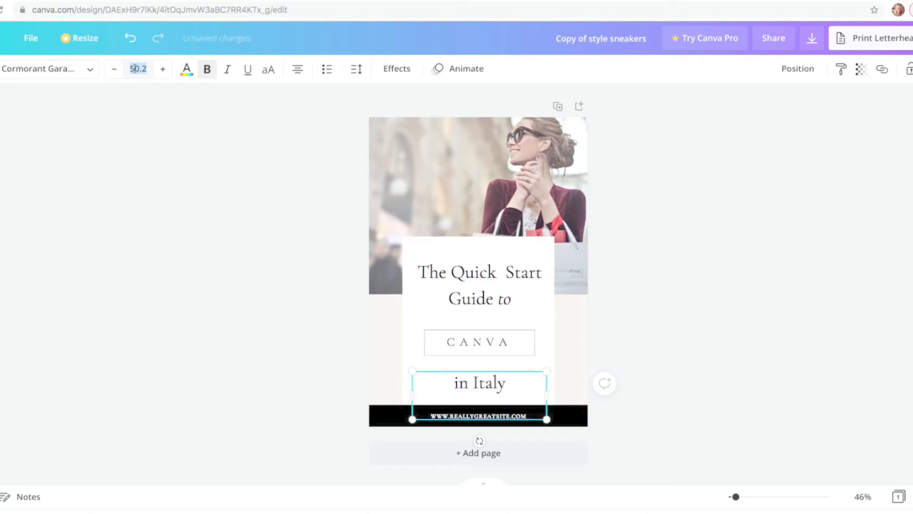
type("20")
key("Return")
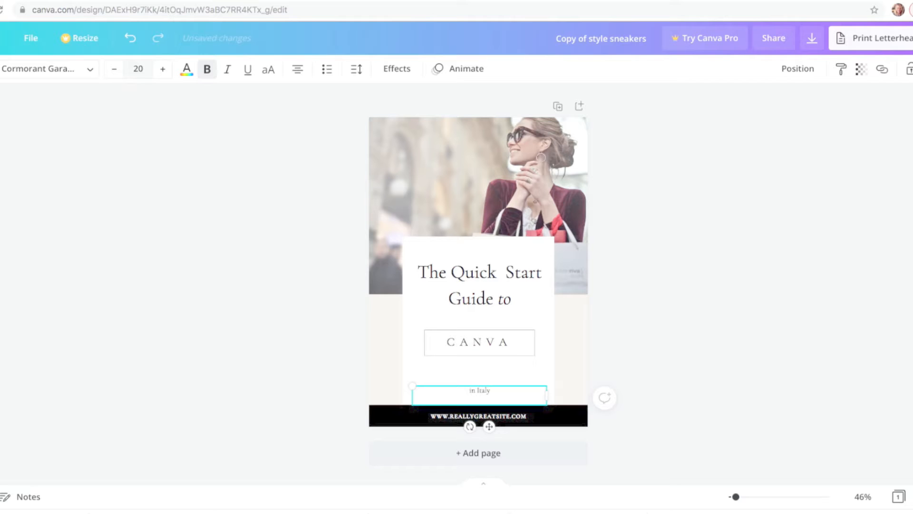
Step: Increase the font size of the "in Italy" line step by step to 38
left_click(162, 69)
left_click(162, 69)
left_click(162, 69)
left_click(163, 69)
left_click(162, 69)
left_click(163, 69)
triple_click(162, 69)
triple_click(162, 69)
triple_click(162, 69)
triple_click(163, 69)
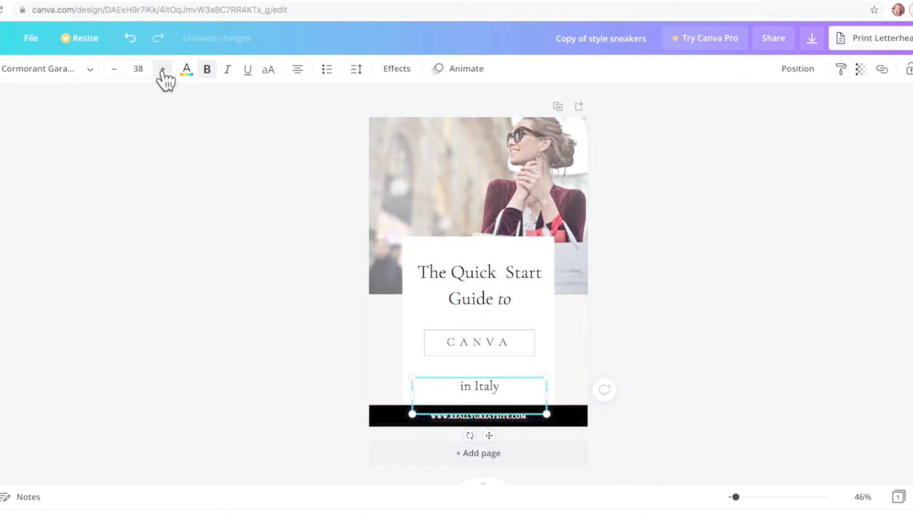
Step: Replace the "in Italy" text with "A quick look at how to edit text, colours and photoos in Canva"
triple_click(474, 385)
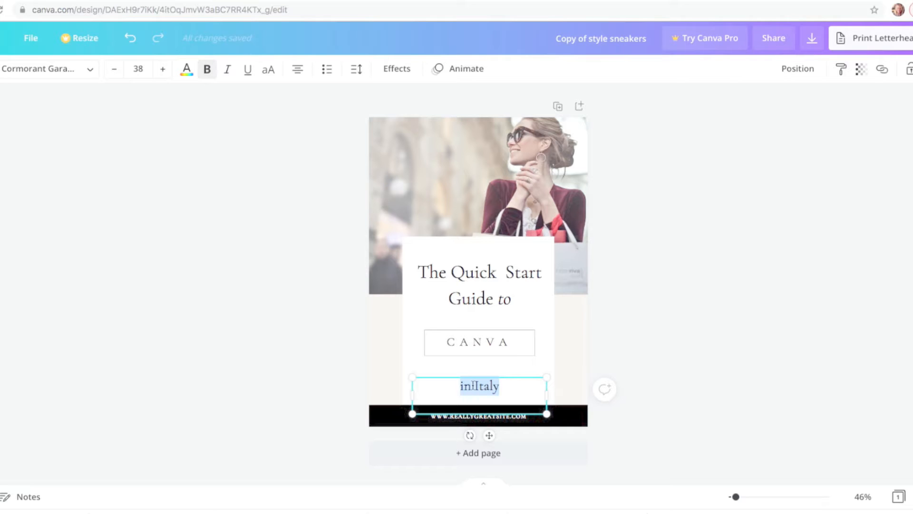
type("A su")
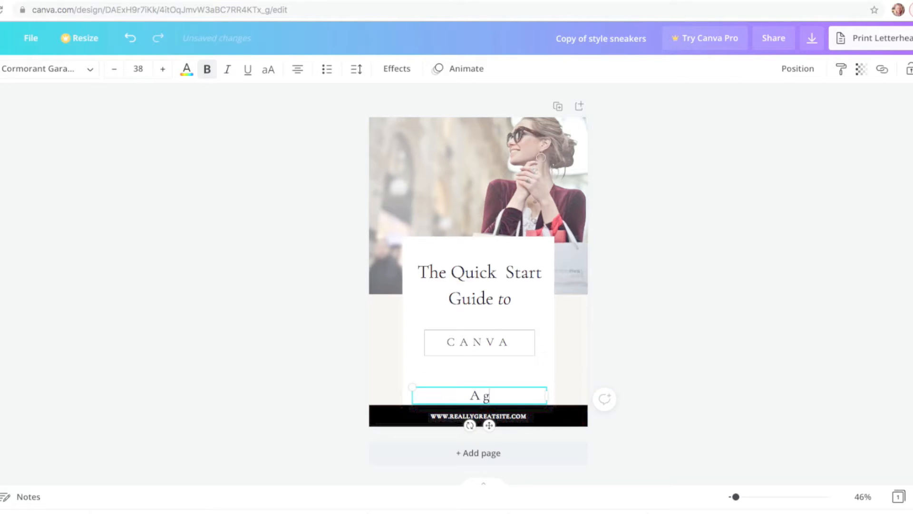
type("ick")
key("BackSpace")
key("BackSpace")
key("BackSpace")
key("BackSpace")
key("BackSpace")
type("quick look at h")
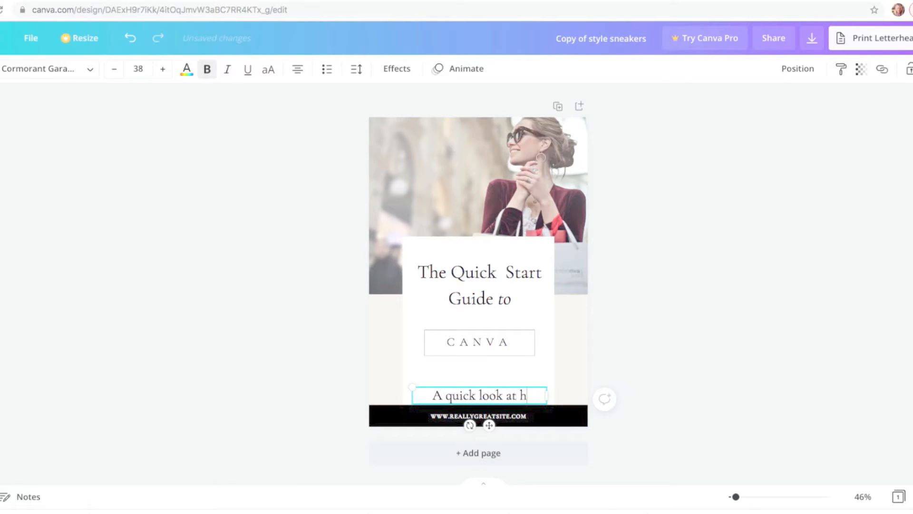
type("ow to edit")
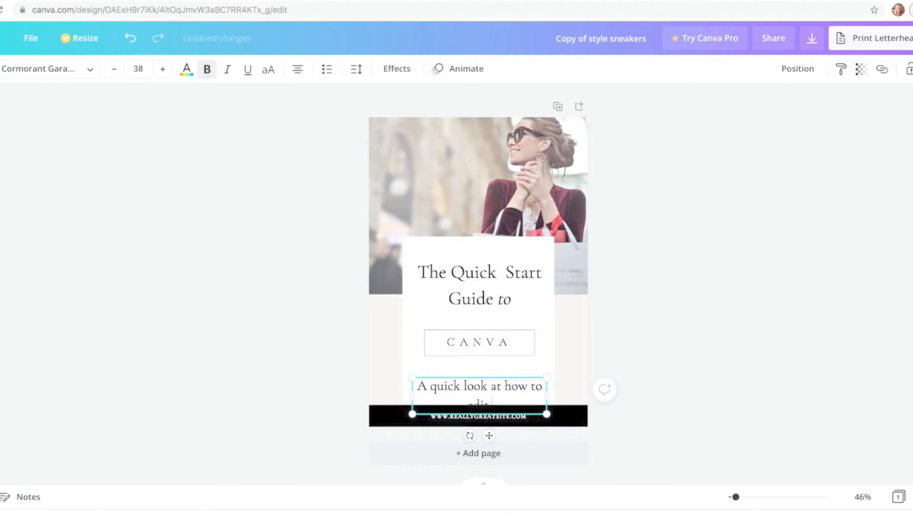
type(" text, colours and")
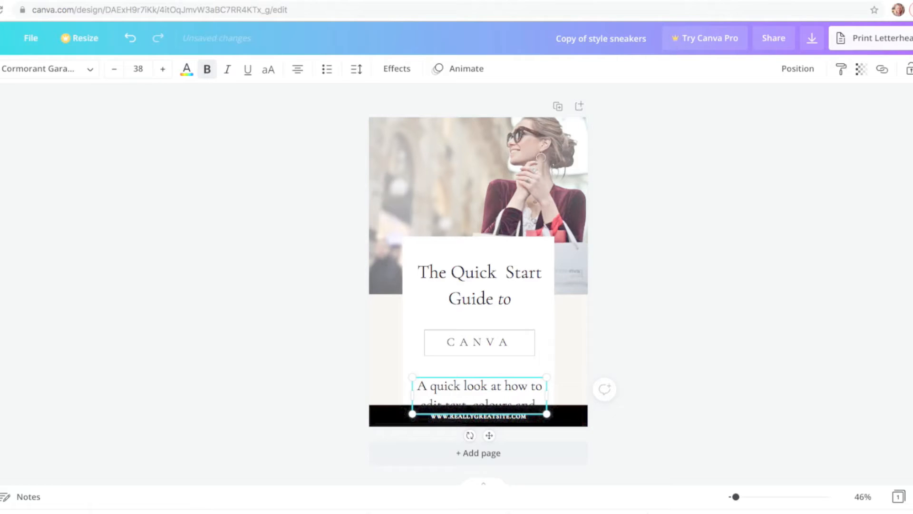
type(" image")
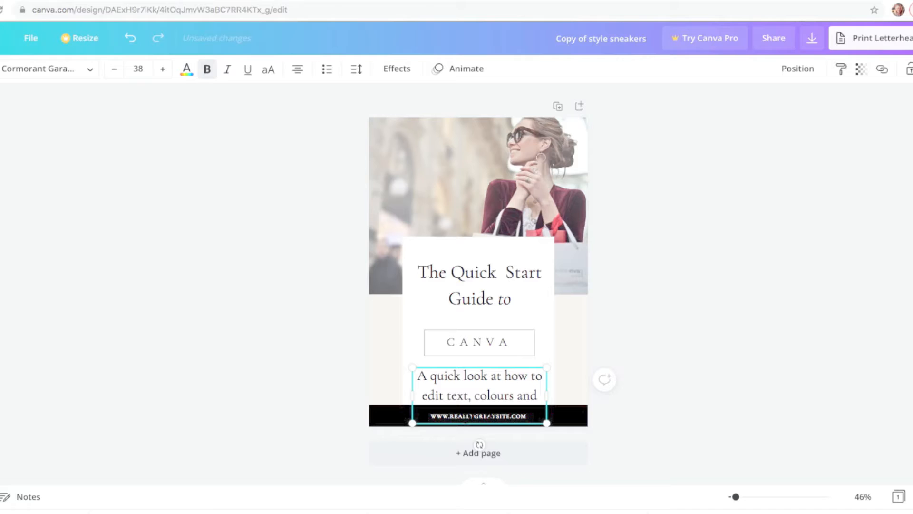
type("s in Canva")
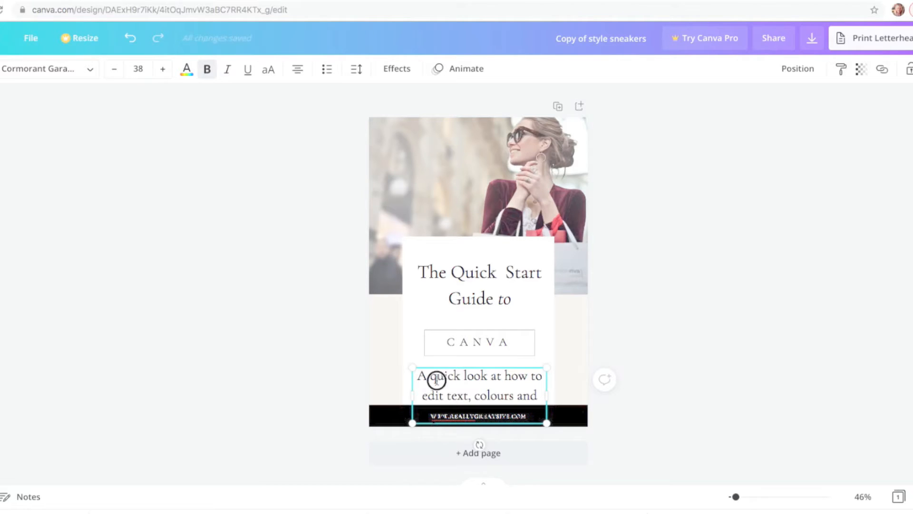
Step: Reduce the font size of the whole subtitle text beneath the CANVA box to 27
left_click_drag(417, 376, 531, 413)
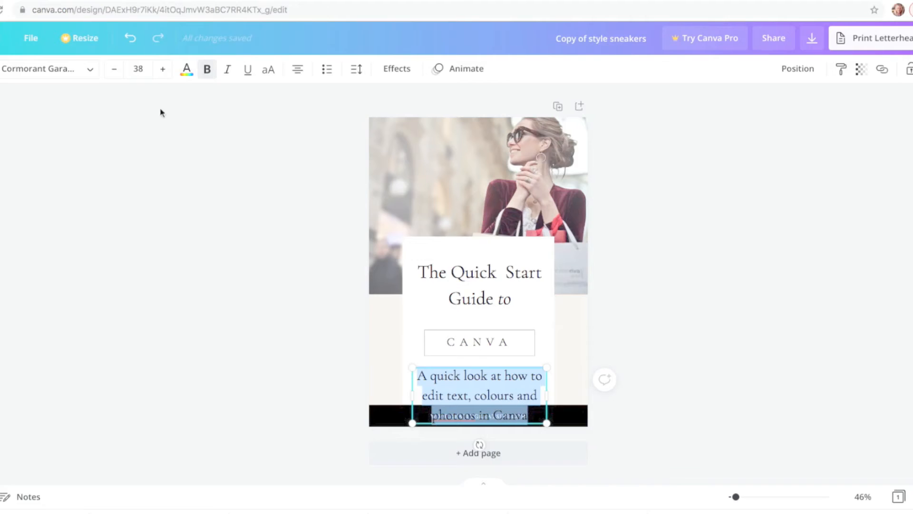
left_click(115, 70)
left_click(115, 70)
left_click(115, 70)
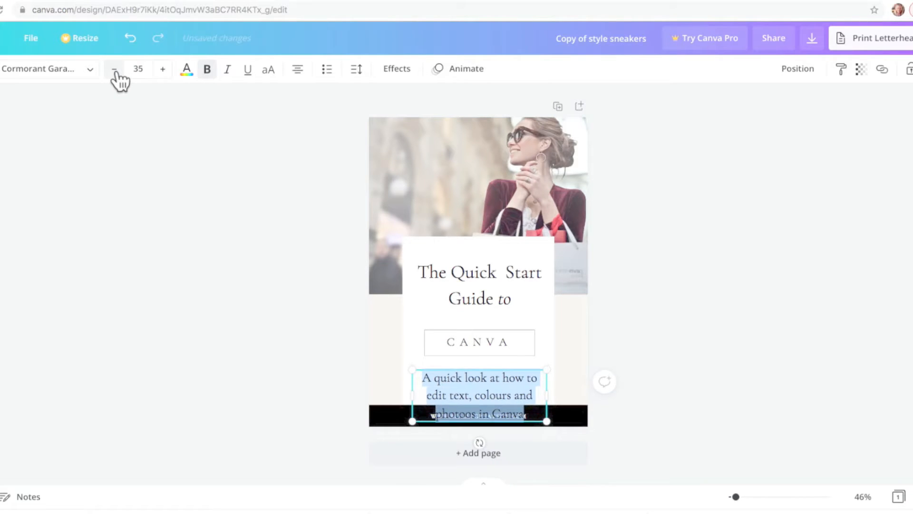
left_click(115, 70)
left_click(115, 70)
left_click(115, 71)
left_click(116, 71)
left_click(115, 70)
left_click(115, 71)
left_click(115, 71)
left_click(115, 71)
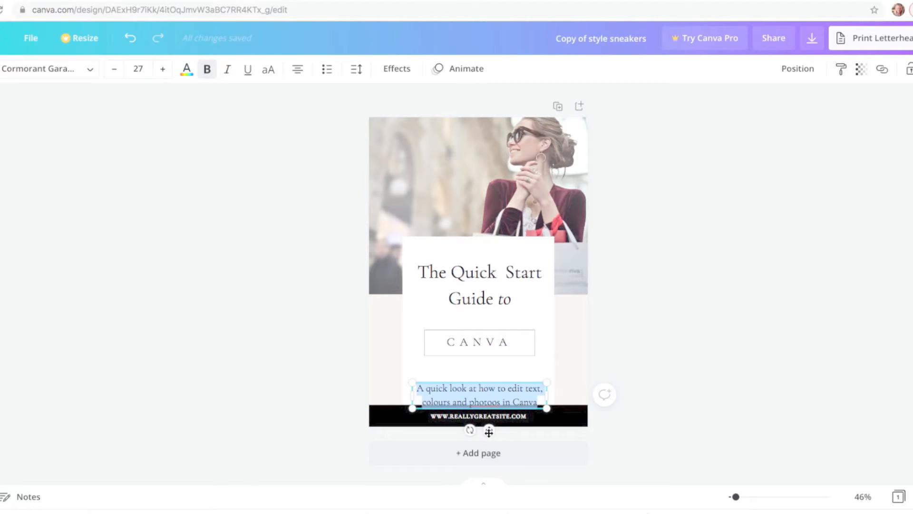
Step: Move the subtitle up into the white panel, just below the CANVA box and clear of the black footer bar
left_click_drag(488, 431, 488, 417)
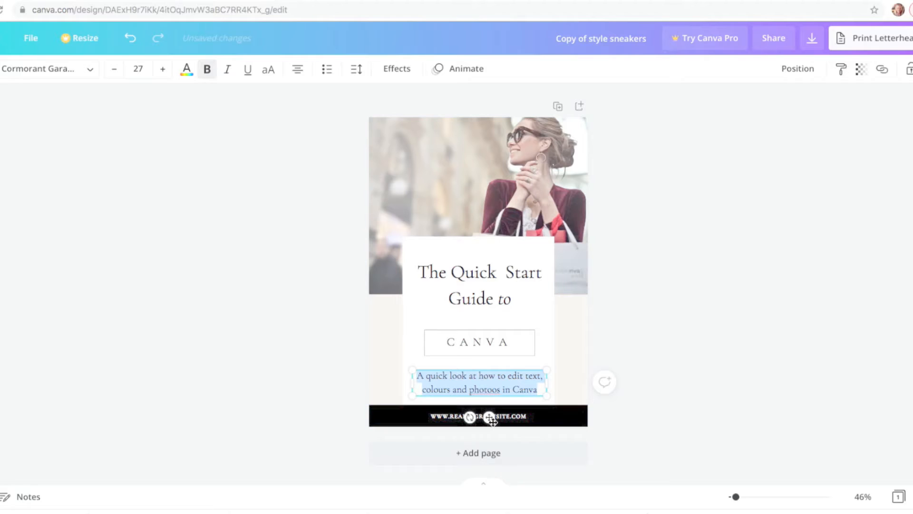
left_click(489, 418)
mouse_move(489, 419)
left_mouse_down()
mouse_move(474, 417)
mouse_move(486, 418)
left_mouse_up()
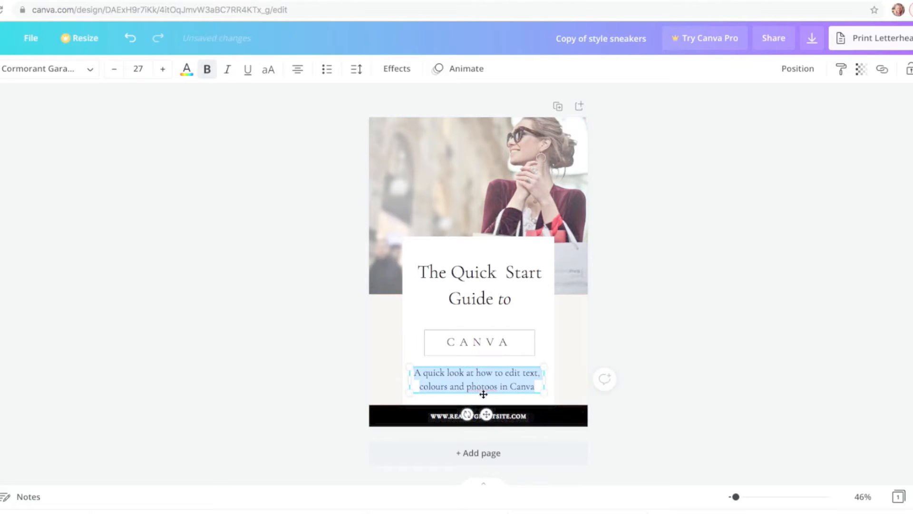
Step: Correct the misspelled word in the subtitle to "photos" and make the whole subtitle italic
double_click(482, 386)
type("photos")
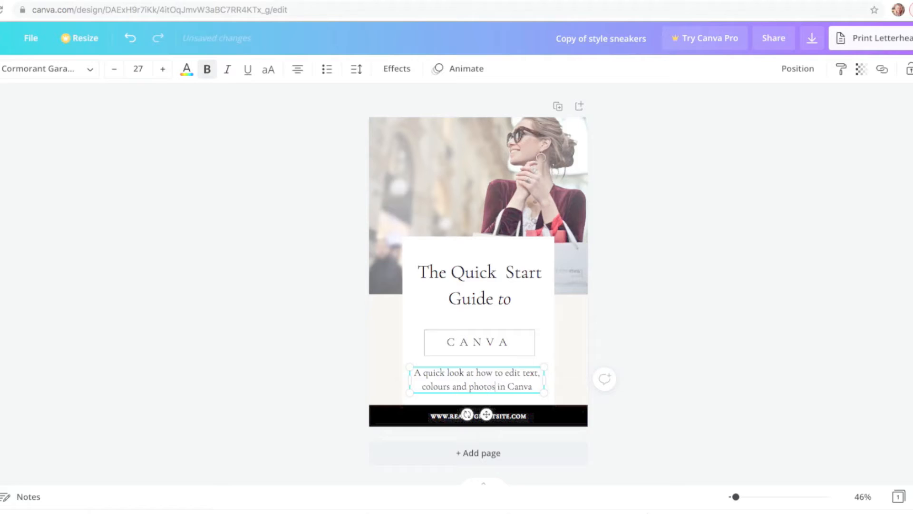
left_click_drag(414, 372, 531, 384)
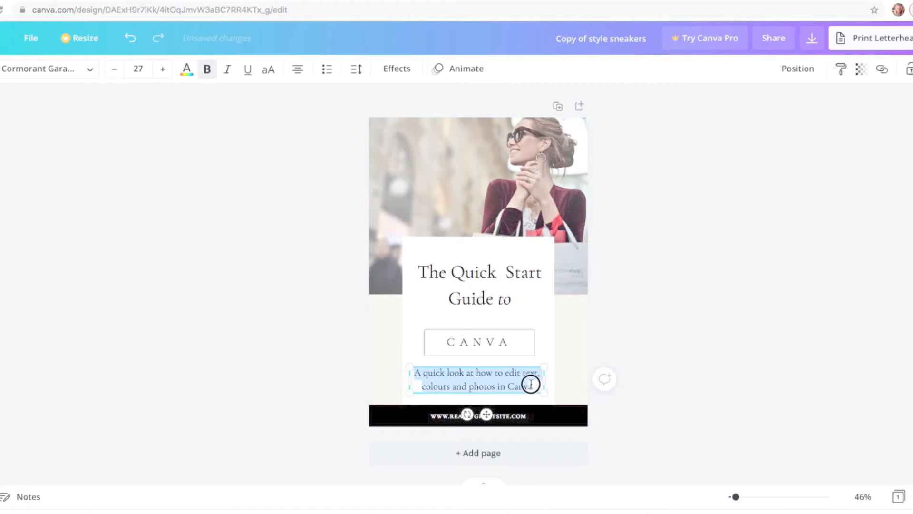
left_click(229, 71)
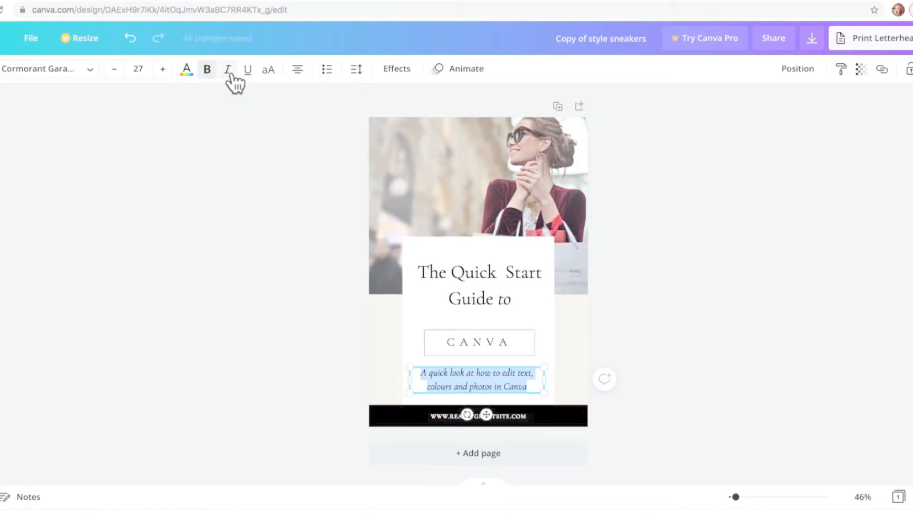
left_click(620, 431)
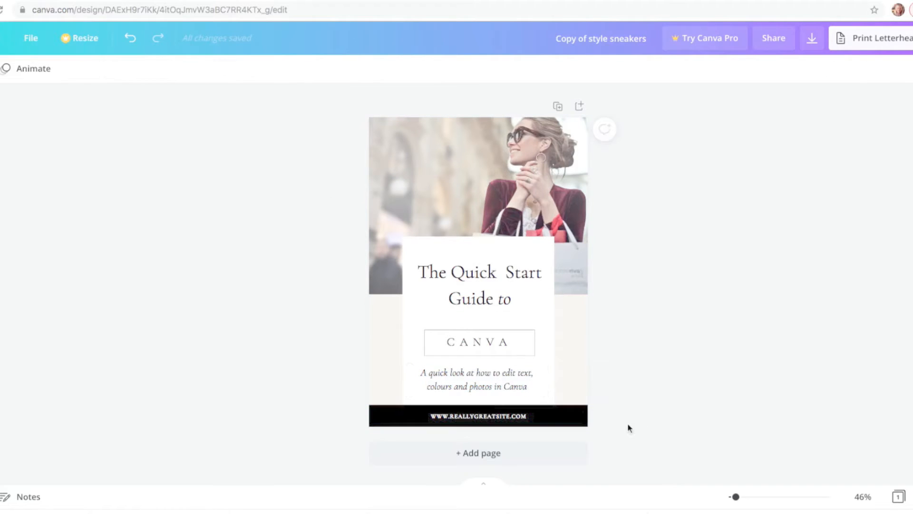
Step: Change the font of the web address in the black footer bar to Bebas Neue
left_click(503, 419)
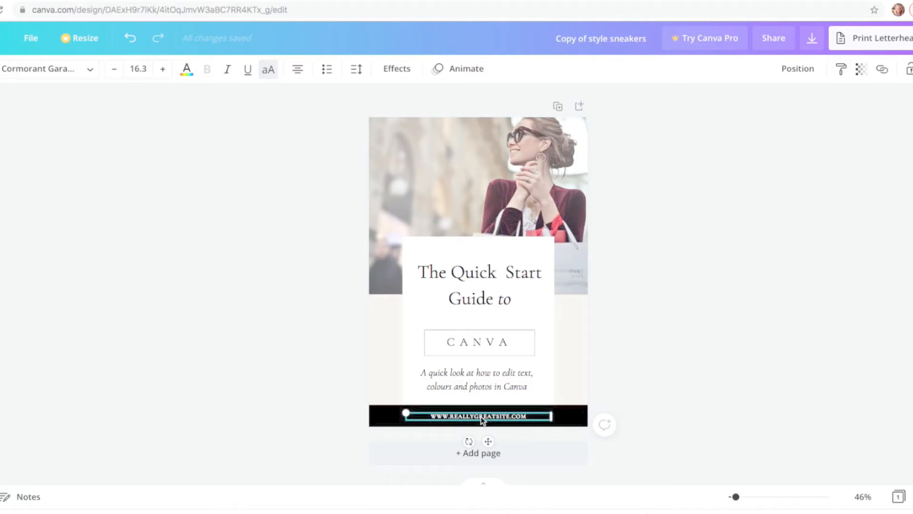
double_click(481, 415)
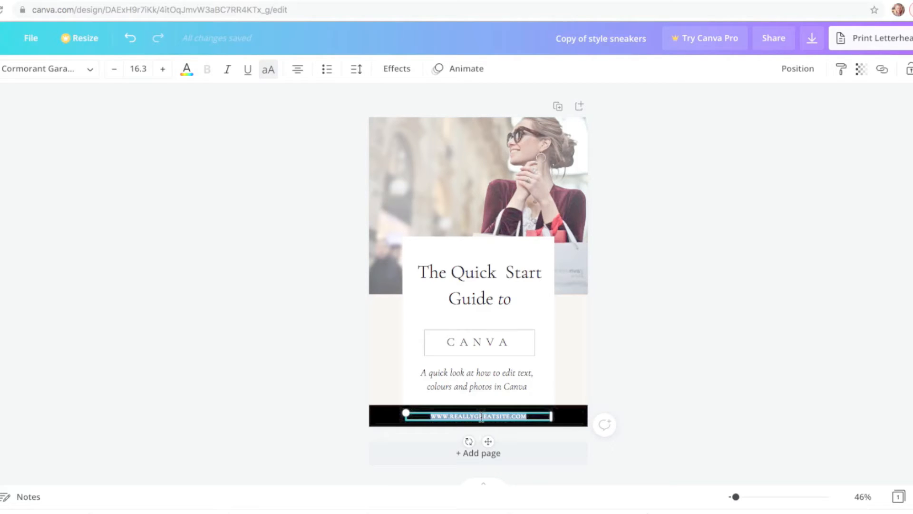
left_click(85, 73)
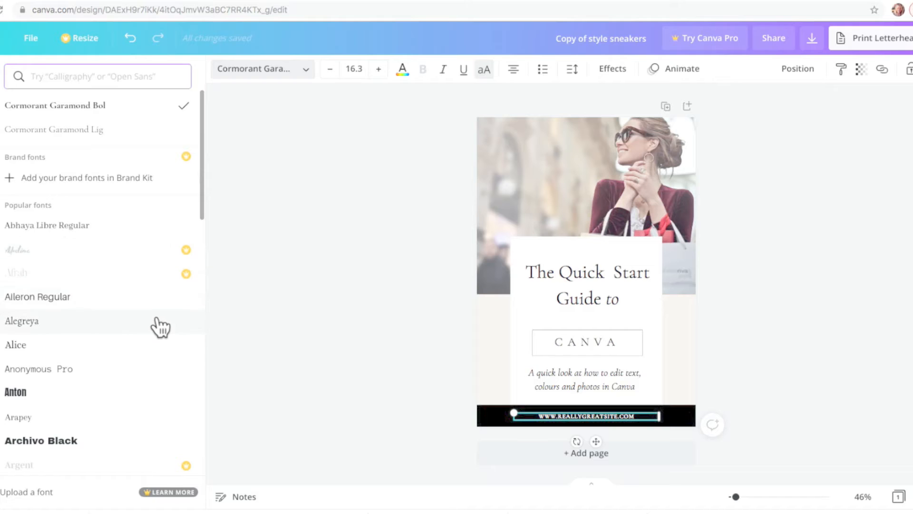
scroll(156, 323, "down", 4)
scroll(161, 327, "down", 5)
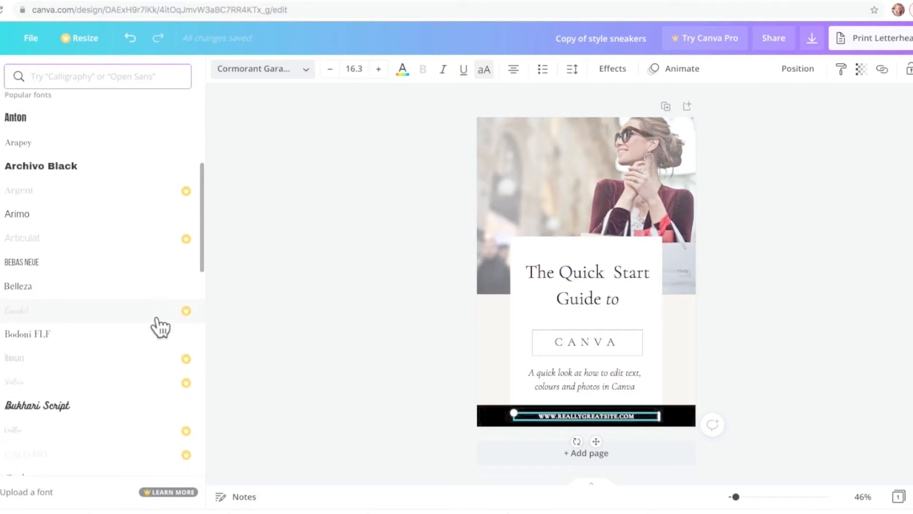
scroll(157, 326, "up", 5)
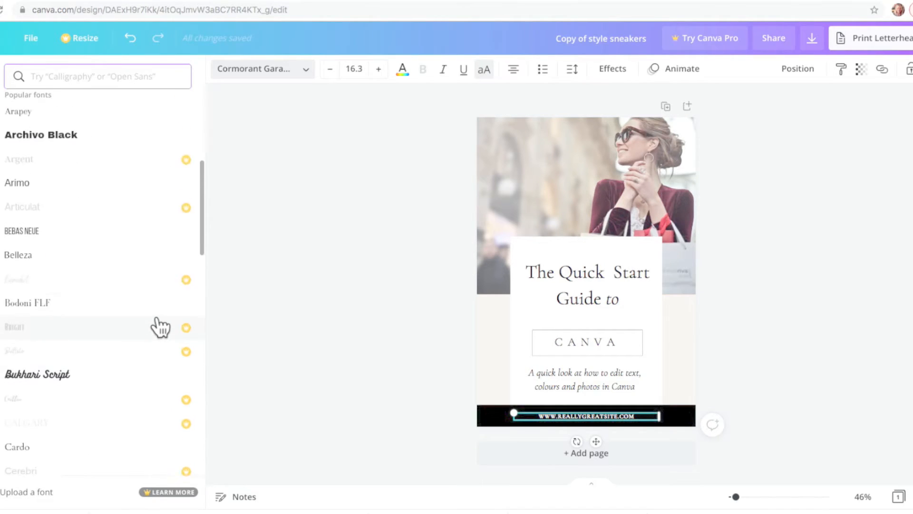
left_click(140, 301)
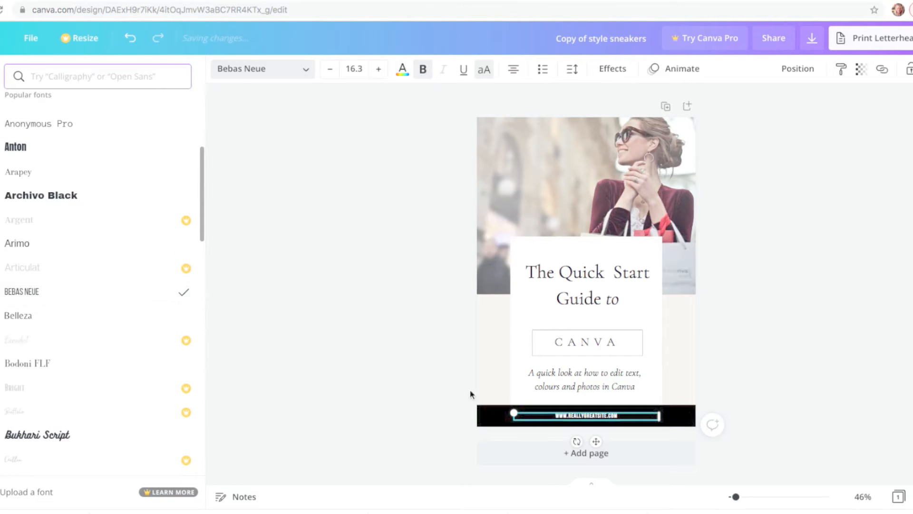
Step: Replace "reallygreatsite" in the footer web address with "thebrandshelf"
left_click(584, 415)
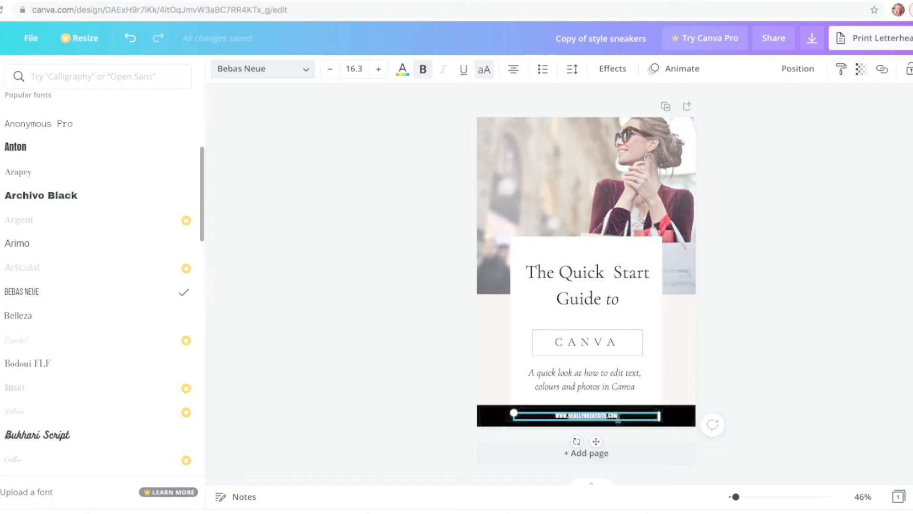
type("t")
key("BackSpace")
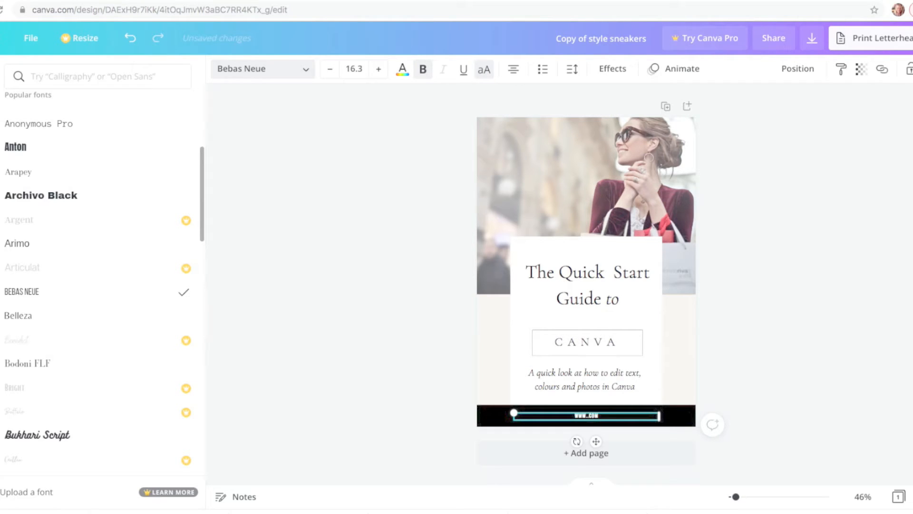
type("thebrandshelf")
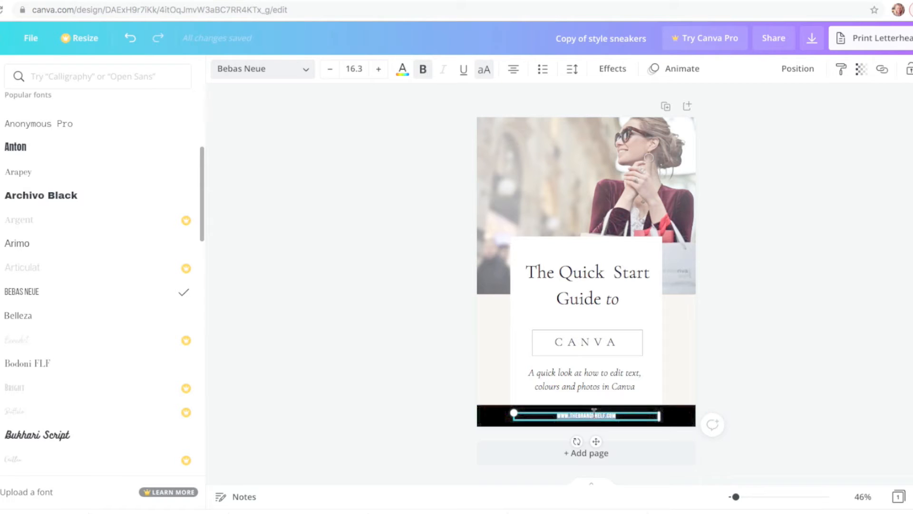
Step: Widen the letter spacing of the whole footer web address and deselect the text
left_click(573, 70)
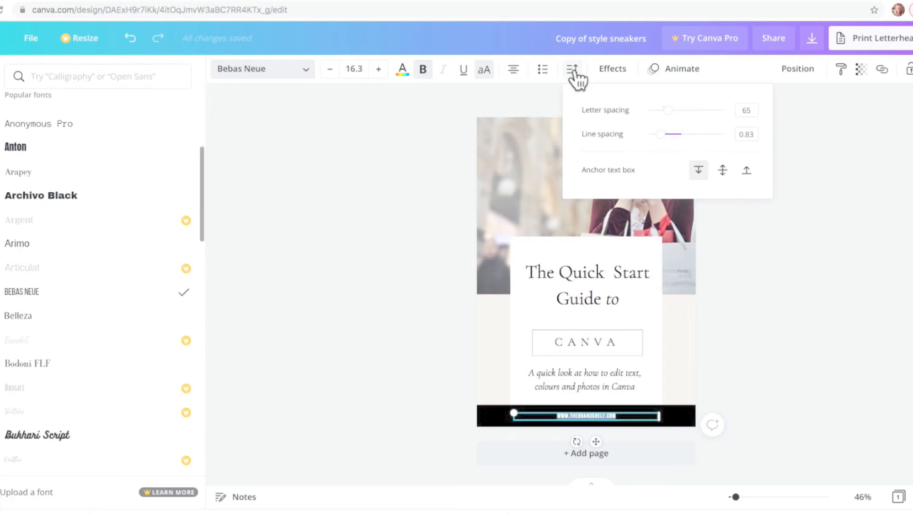
left_click(668, 109)
left_click_drag(667, 110, 689, 110)
left_click(757, 303)
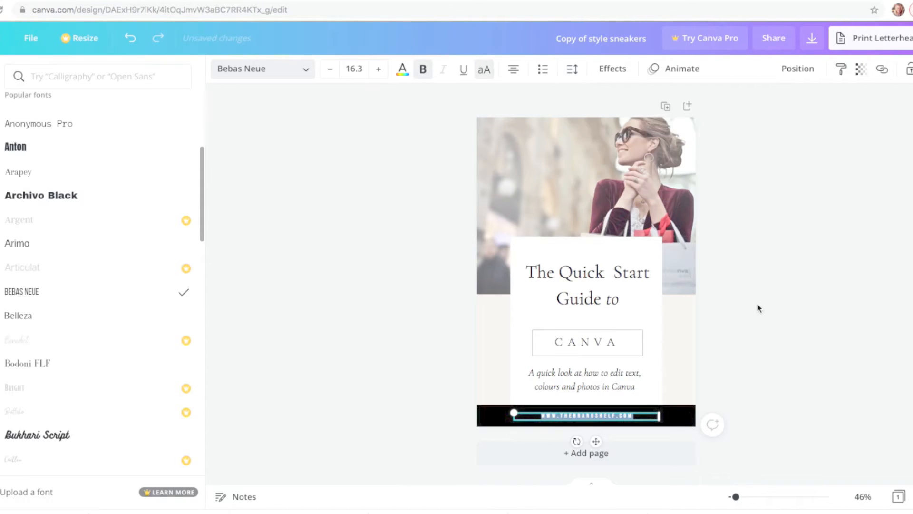
left_click(759, 308)
left_click(702, 310)
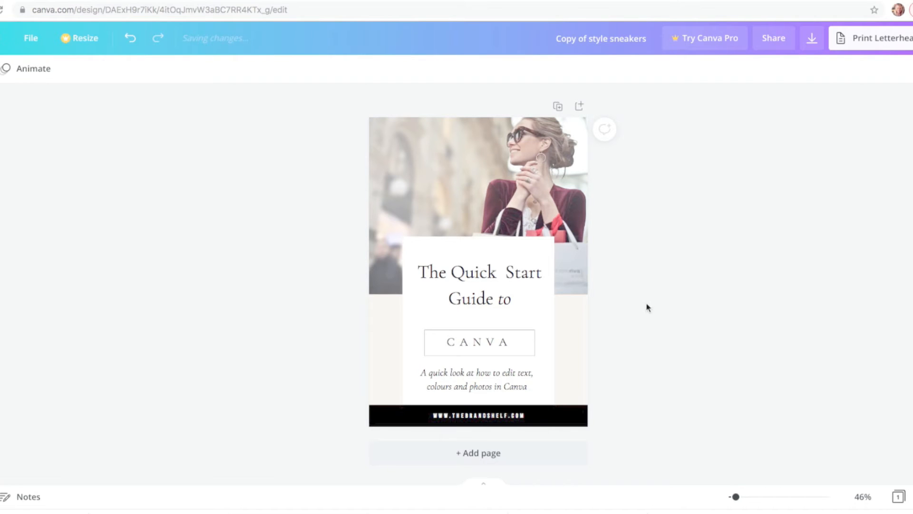
left_click(384, 329)
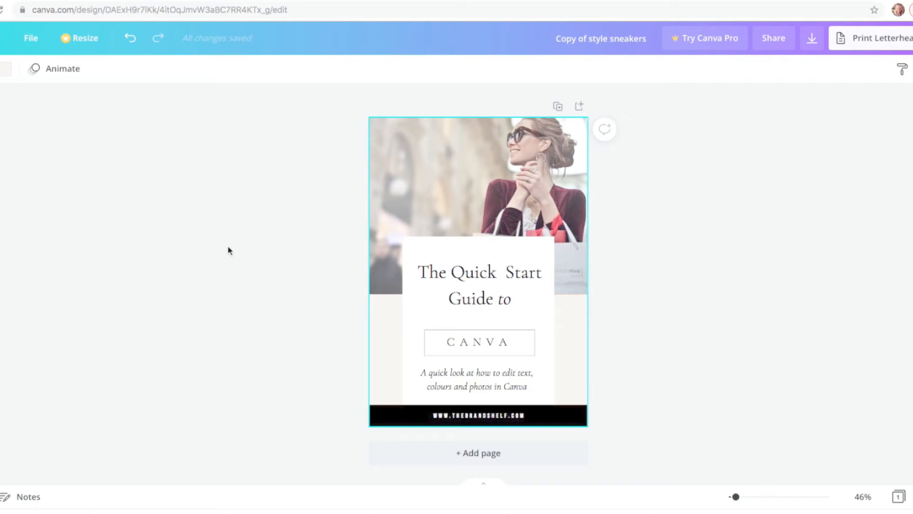
left_click(6, 69)
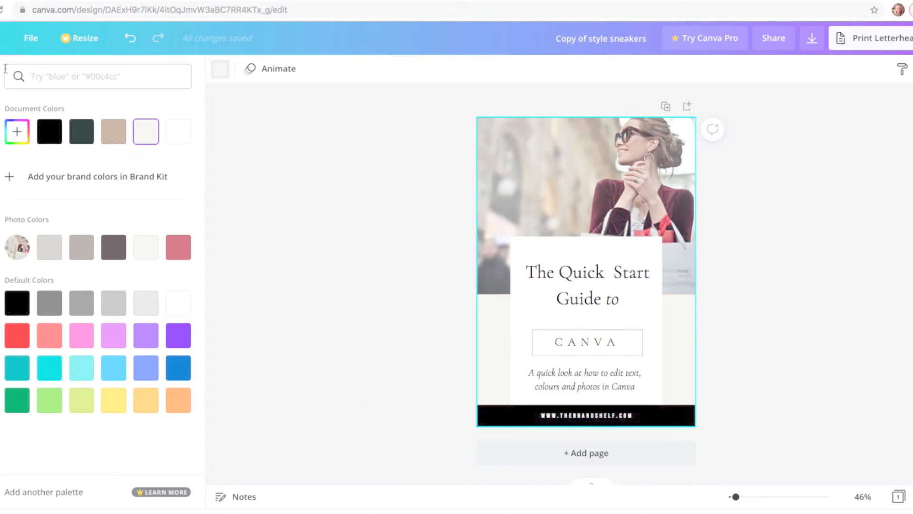
left_click(346, 184)
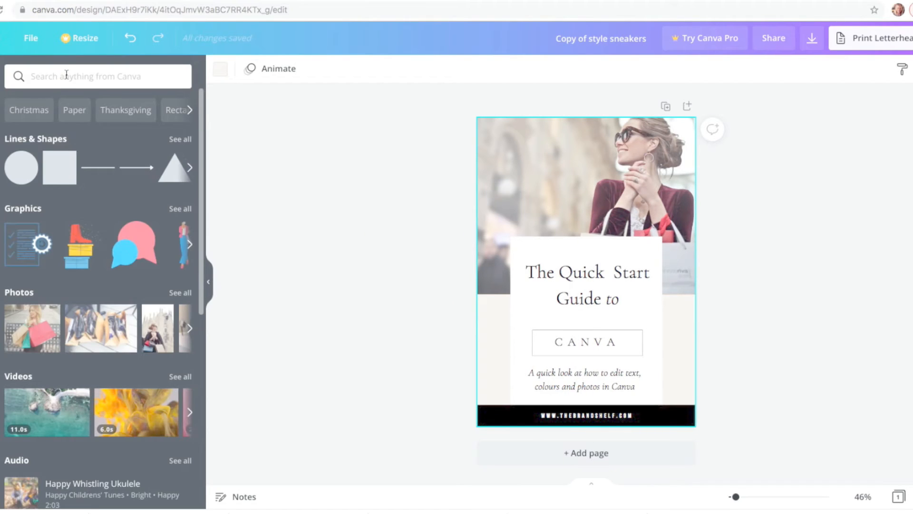
Step: Search the Canva elements for "home office" and show only photos
left_click(66, 75)
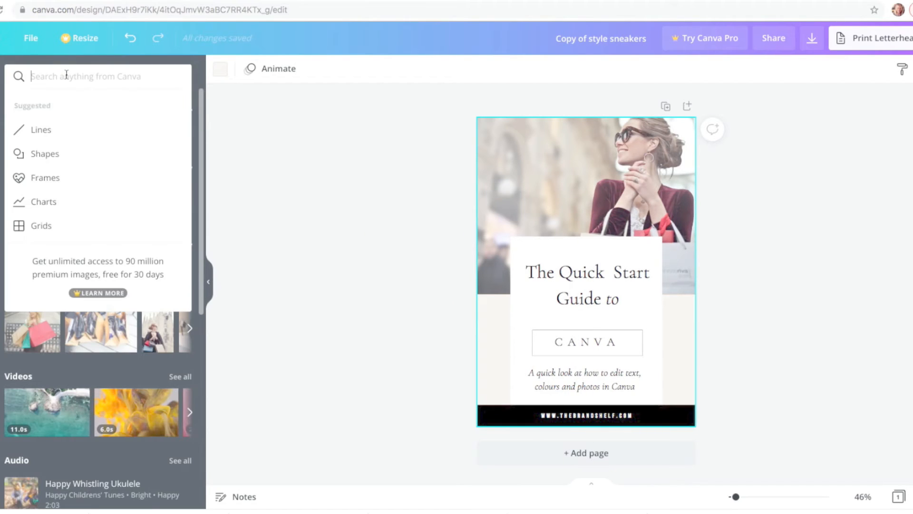
type("home office")
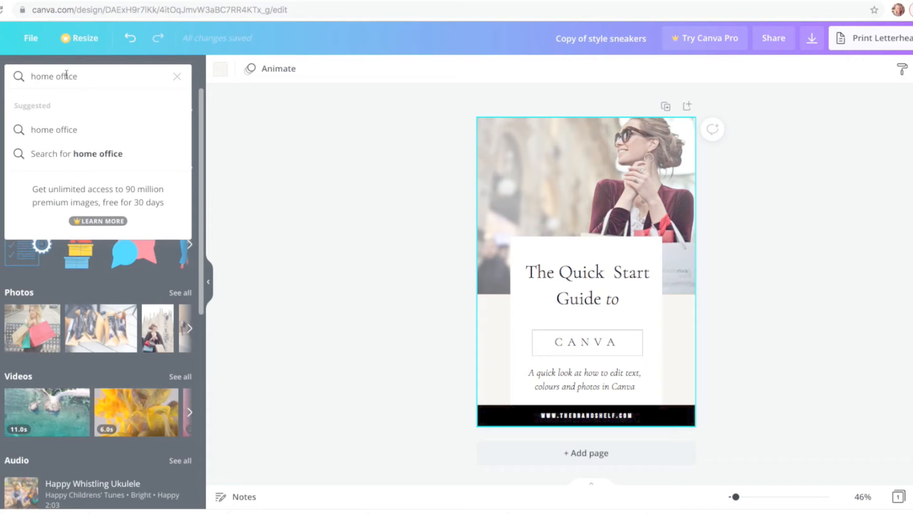
key("Return")
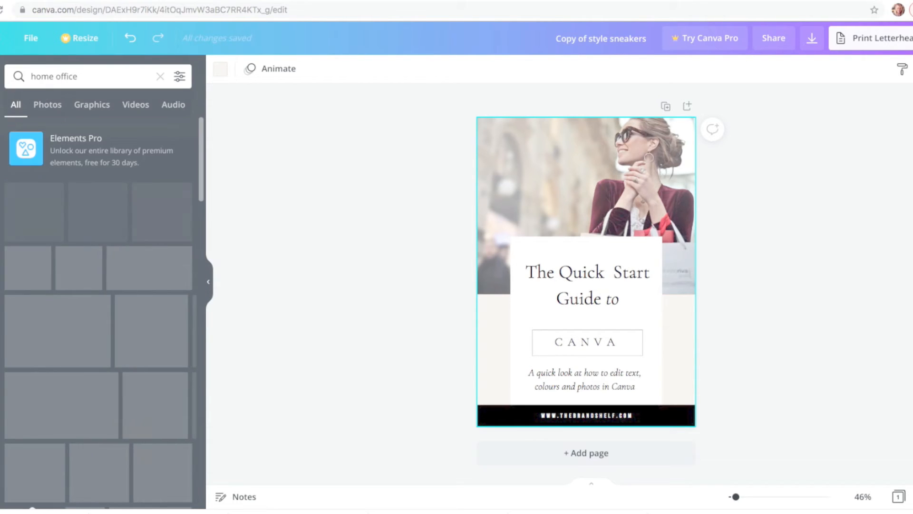
left_click(50, 108)
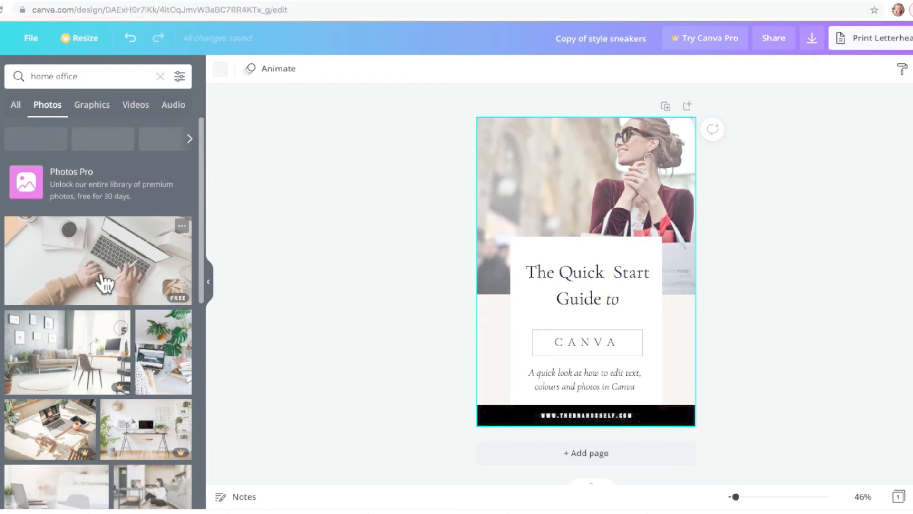
Step: Browse the home office photos for a suitable free cover image
scroll(107, 284, "down", 2)
scroll(107, 284, "down", 5)
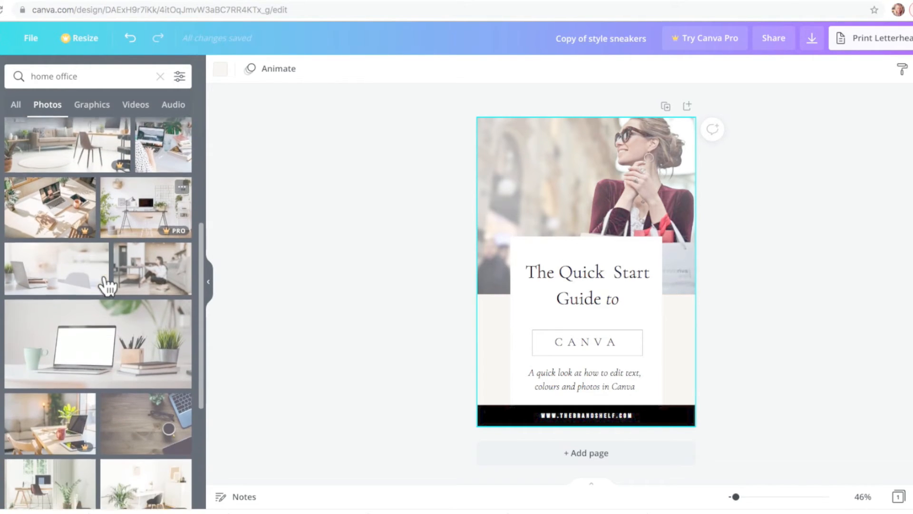
scroll(107, 284, "down", 4)
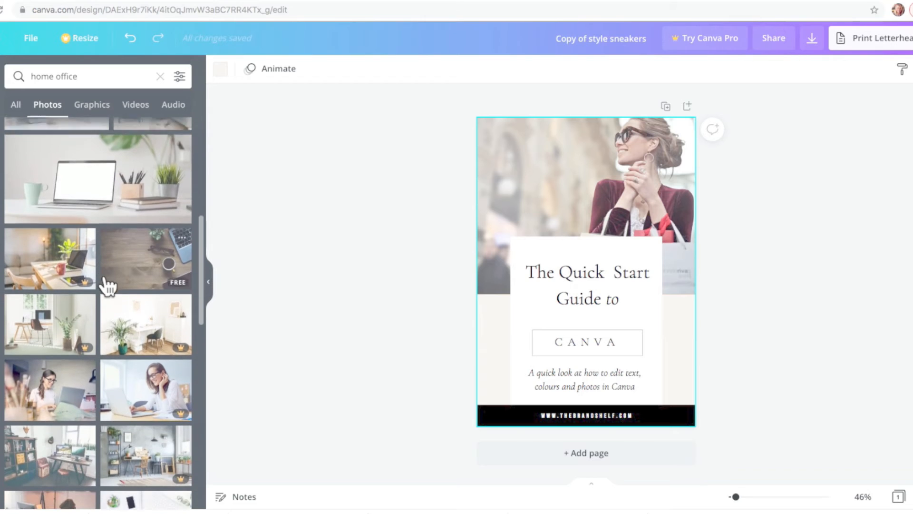
scroll(107, 284, "down", 2)
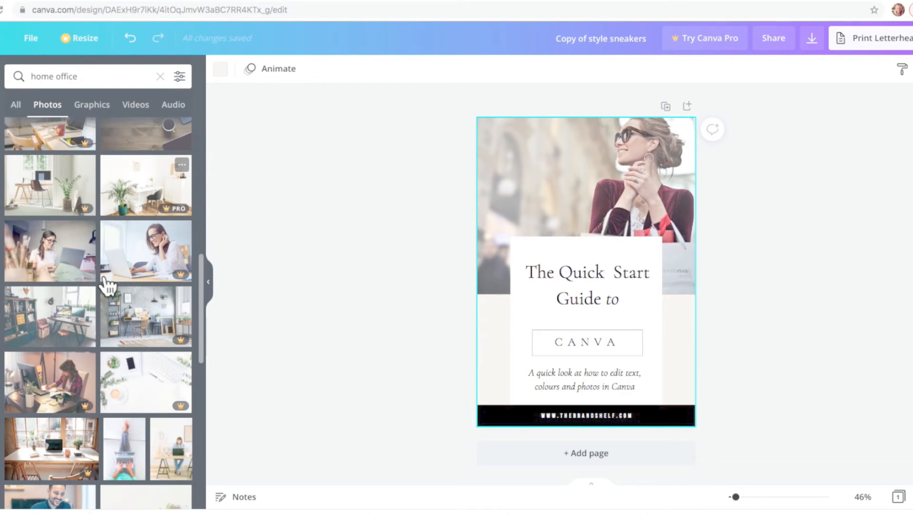
scroll(107, 285, "down", 8)
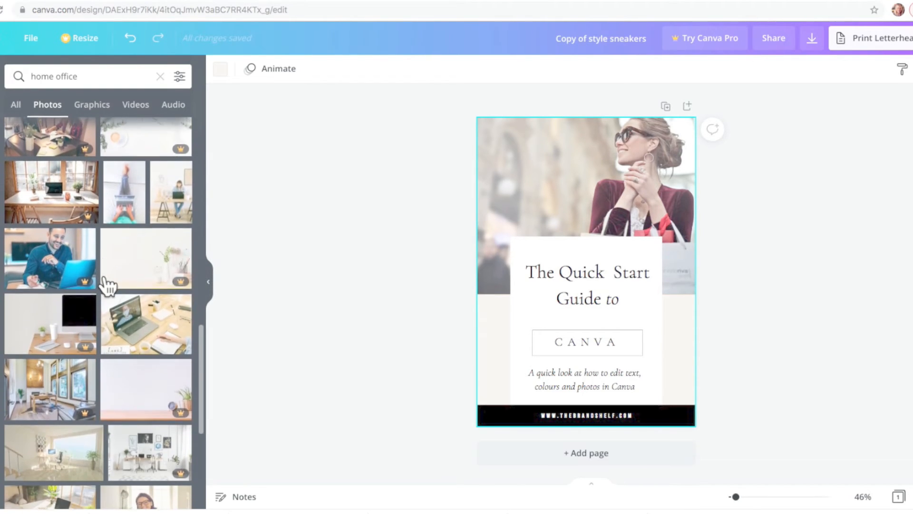
scroll(107, 285, "down", 8)
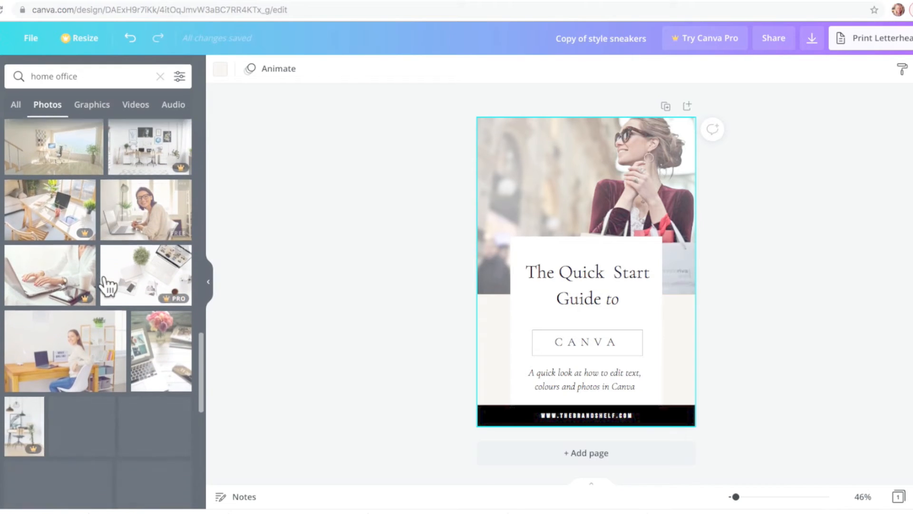
scroll(107, 285, "up", 15)
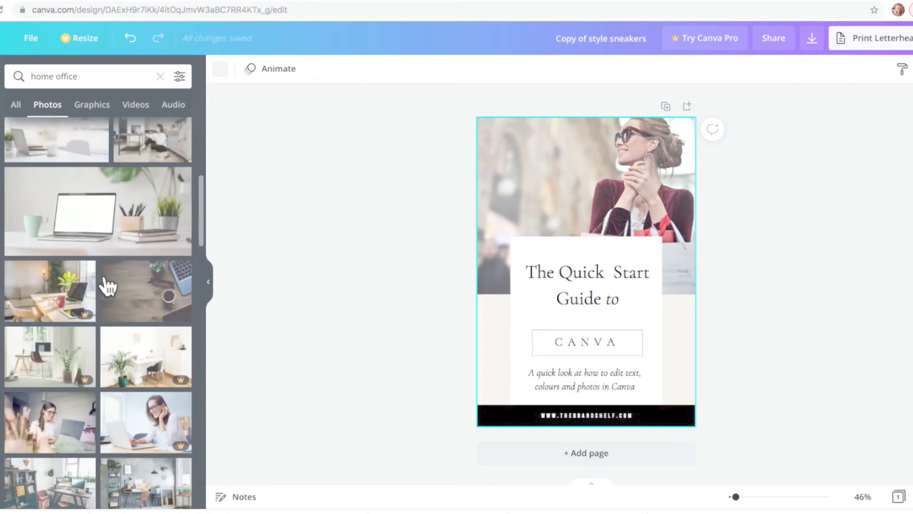
scroll(107, 285, "up", 2)
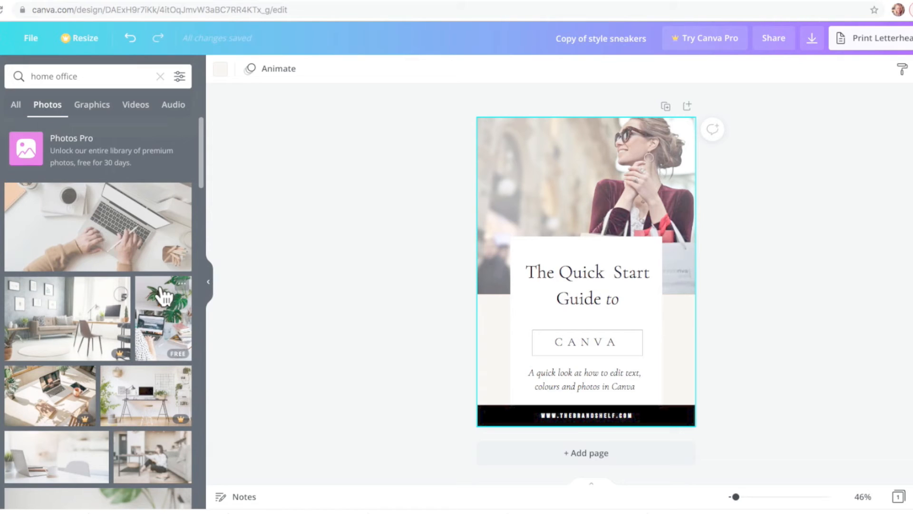
Step: Try the free laptop-and-plants photo in the cover's photo area, and undo the replacement
left_click_drag(179, 304, 491, 203)
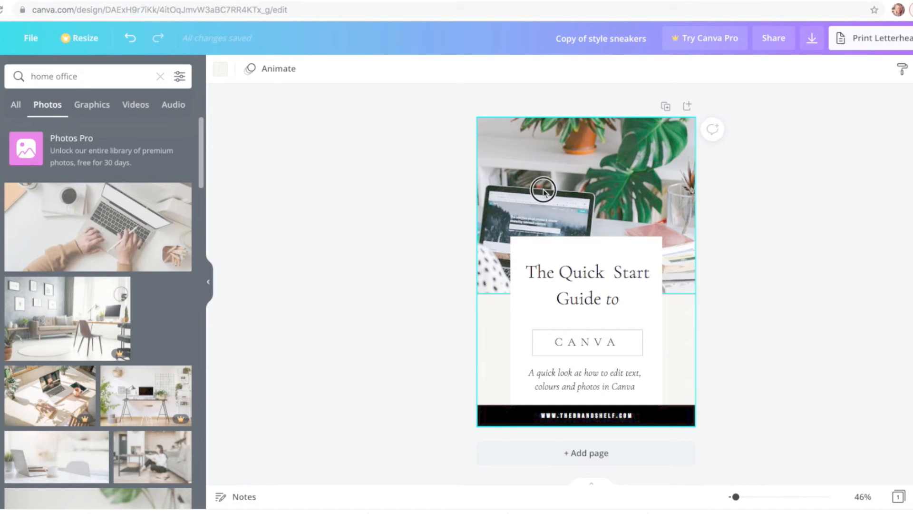
mouse_move(543, 191)
left_mouse_down()
mouse_move(407, 188)
mouse_move(536, 189)
left_mouse_up()
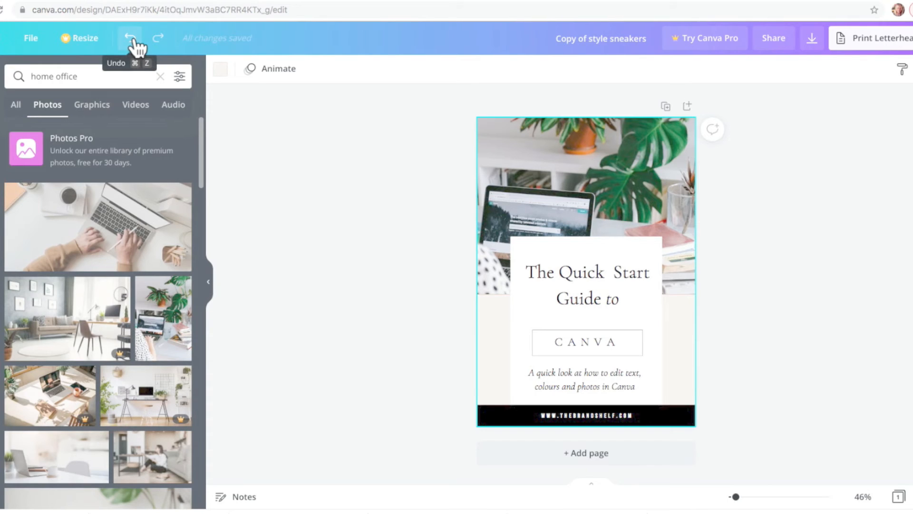
left_click(131, 38)
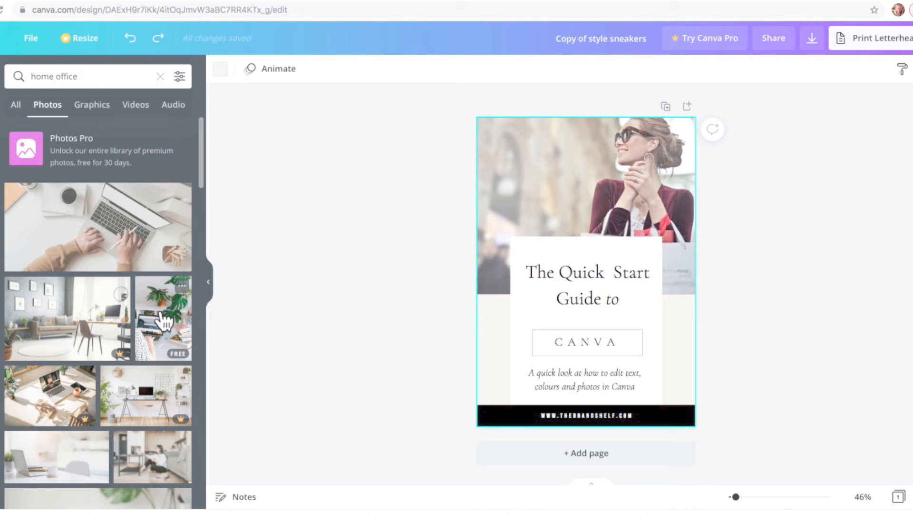
Step: Replace the cover's shopping photo with the free laptop-and-plants photo, filling the photo area behind the white panel
left_click_drag(164, 321, 483, 194)
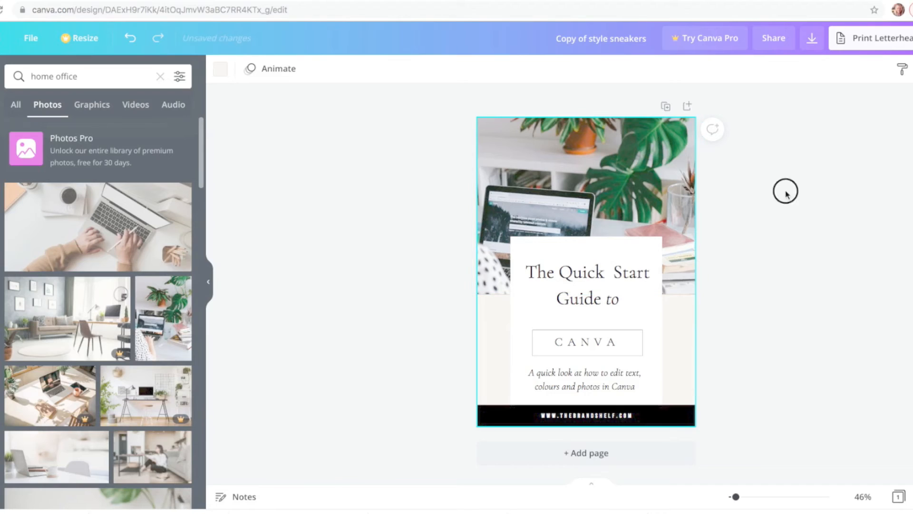
left_click(658, 154)
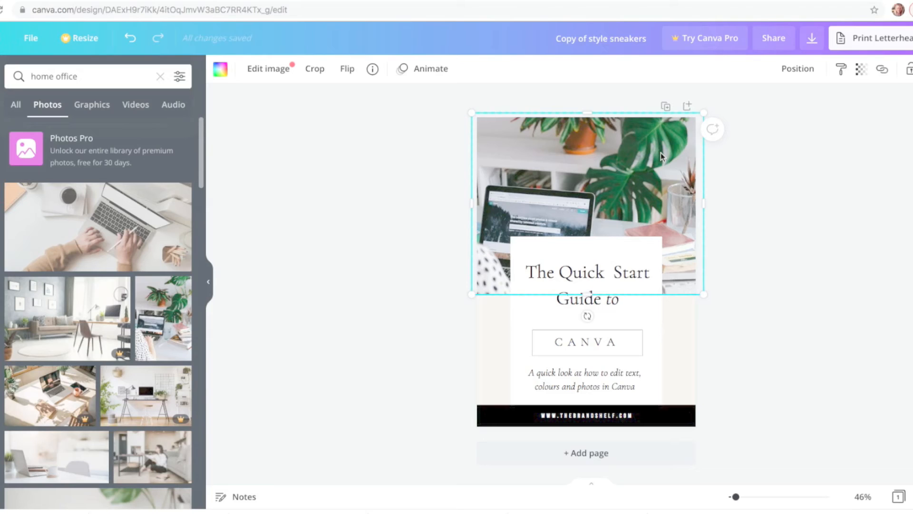
left_click(739, 193)
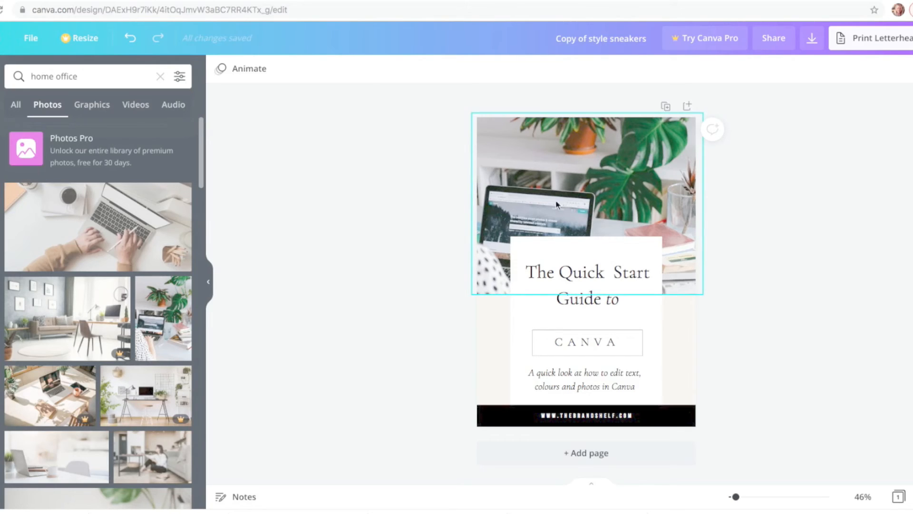
Step: Change the page background behind the white panel to the light grey from the photo colours
left_click(491, 337)
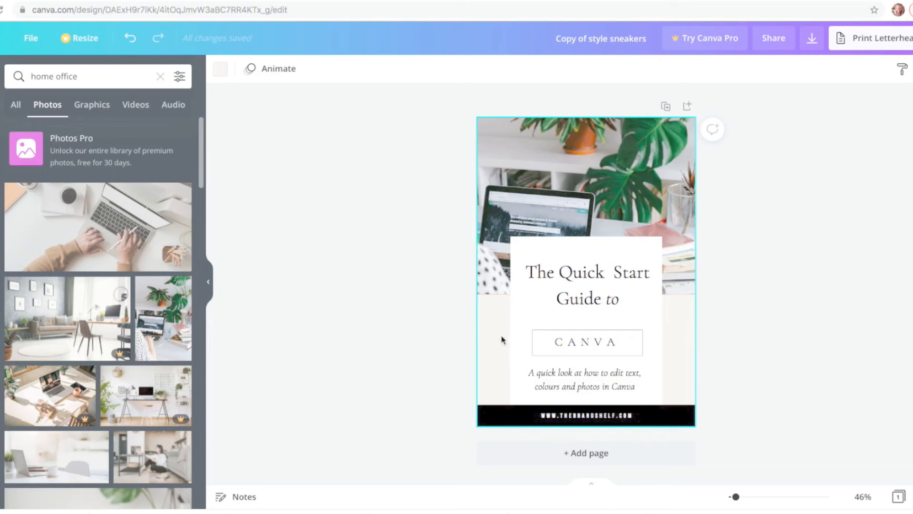
left_click(222, 70)
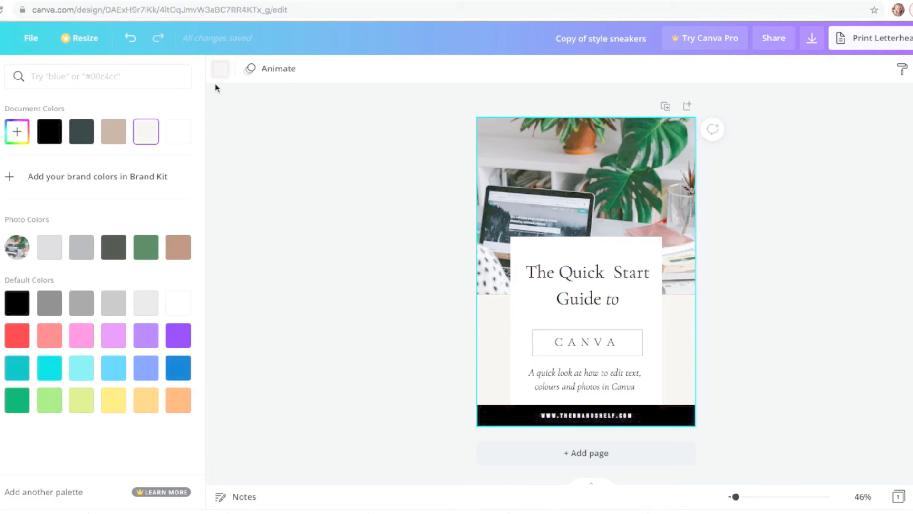
left_click(49, 247)
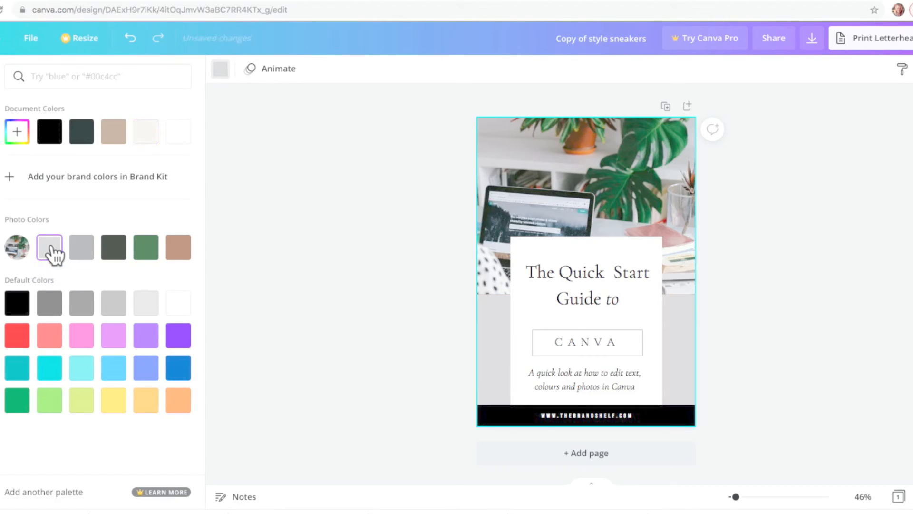
Step: Change the page background behind the white panel from the document's off-white to the custom warm cream #F4EBE1
left_click(151, 140)
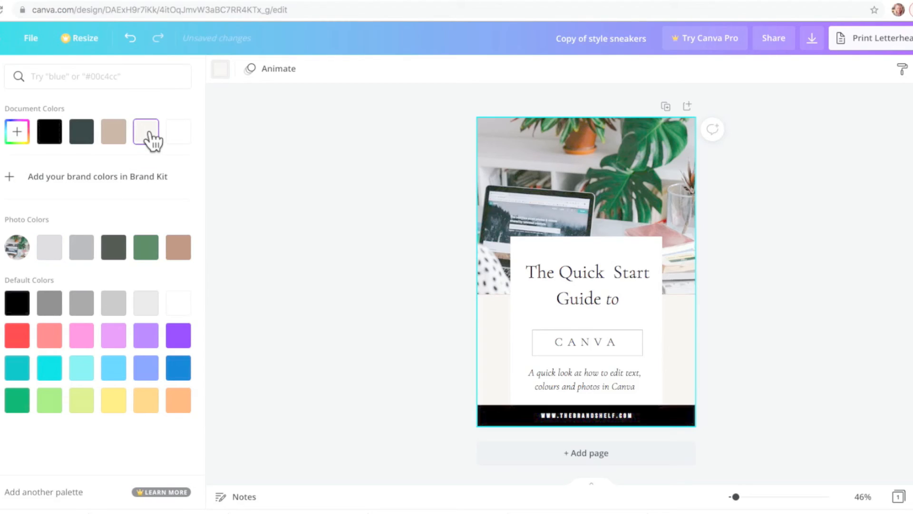
left_click(19, 137)
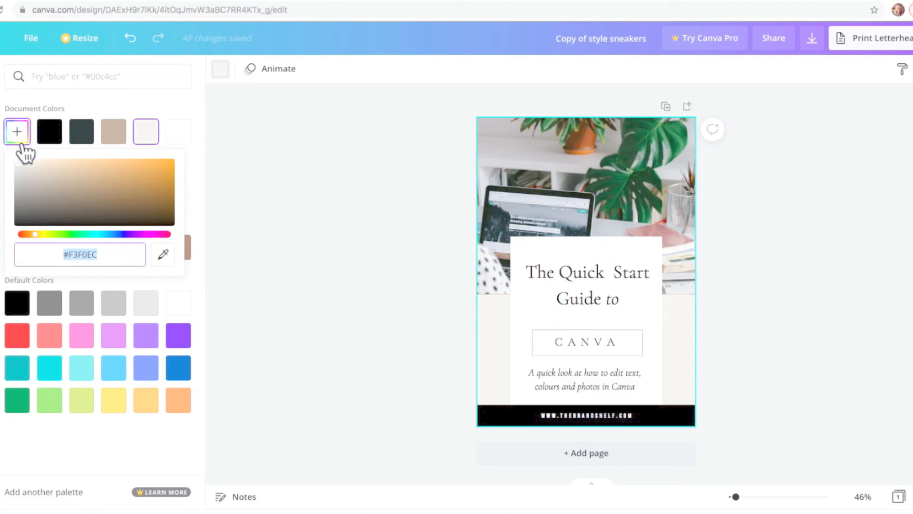
left_click(31, 171)
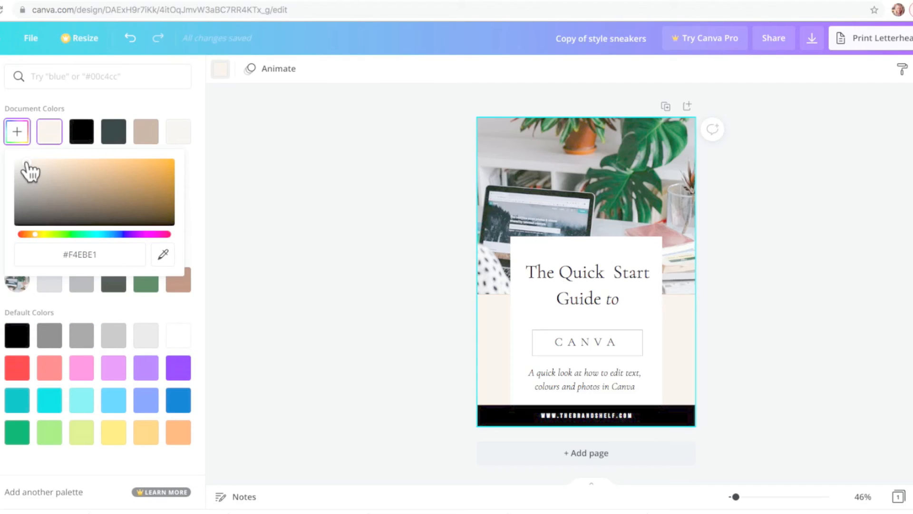
left_click(341, 275)
left_click(812, 351)
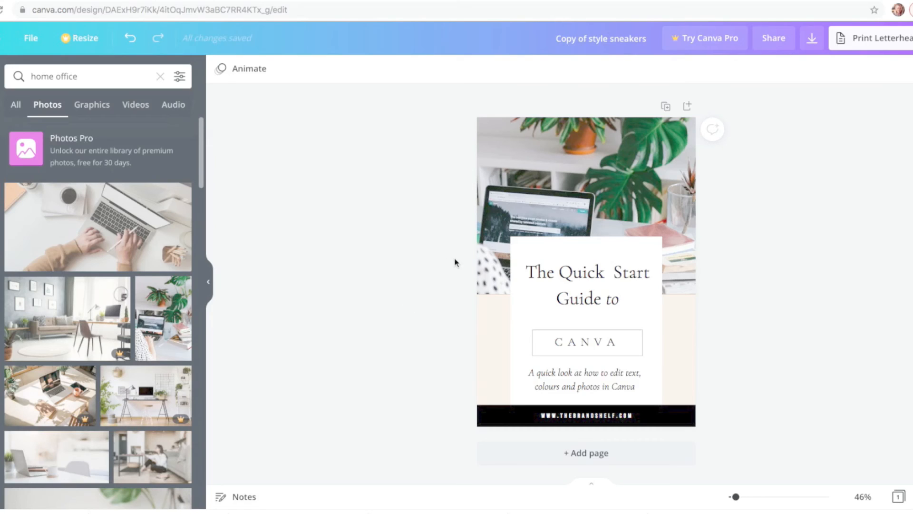
Step: Check the download options for the finished cover, including its file type, without downloading it
left_click(814, 41)
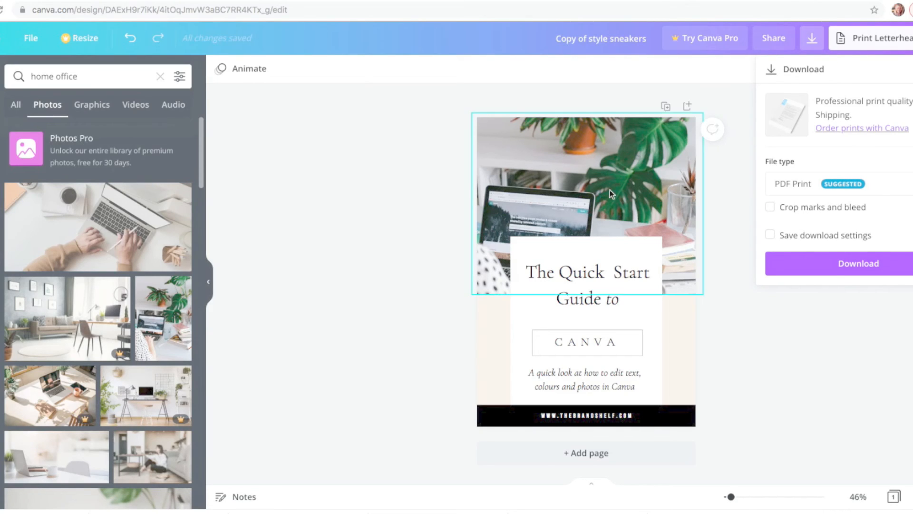
left_click(307, 153)
Step: Search for "canva" in place of "home office" and show only the graphics results
triple_click(89, 76)
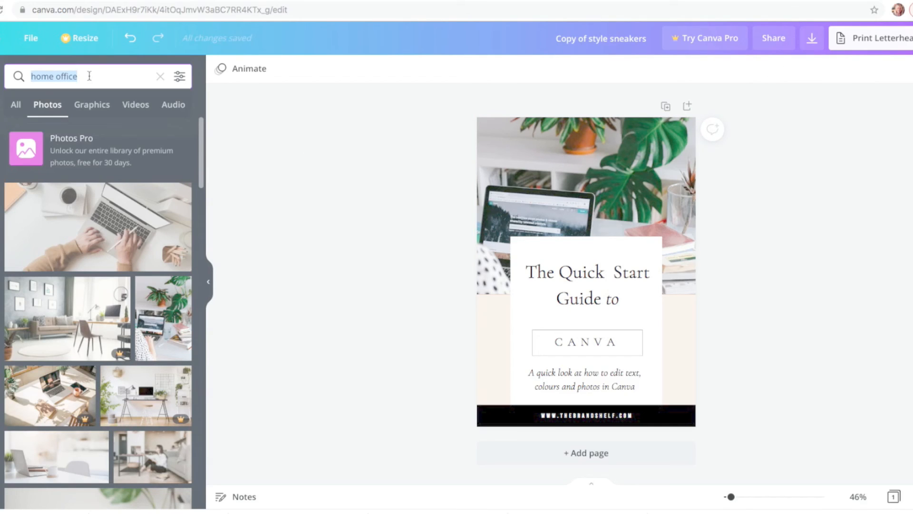
type("anva")
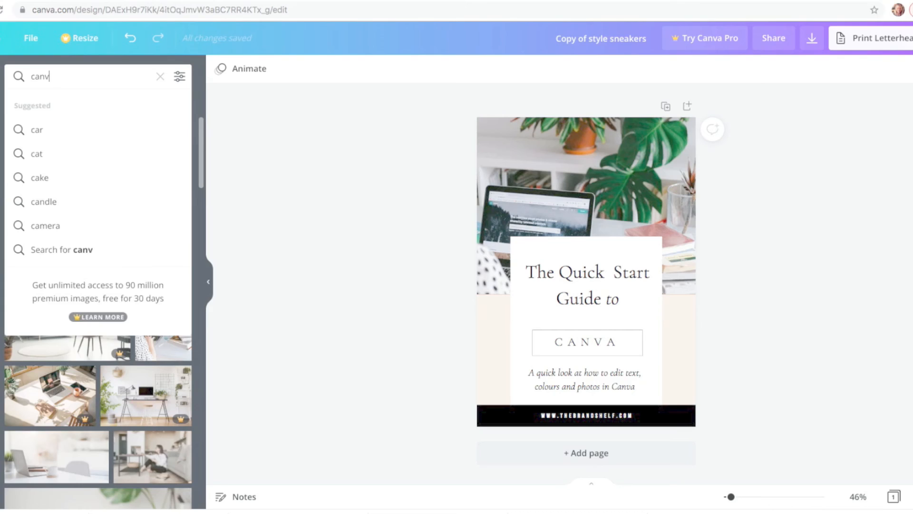
key("Return")
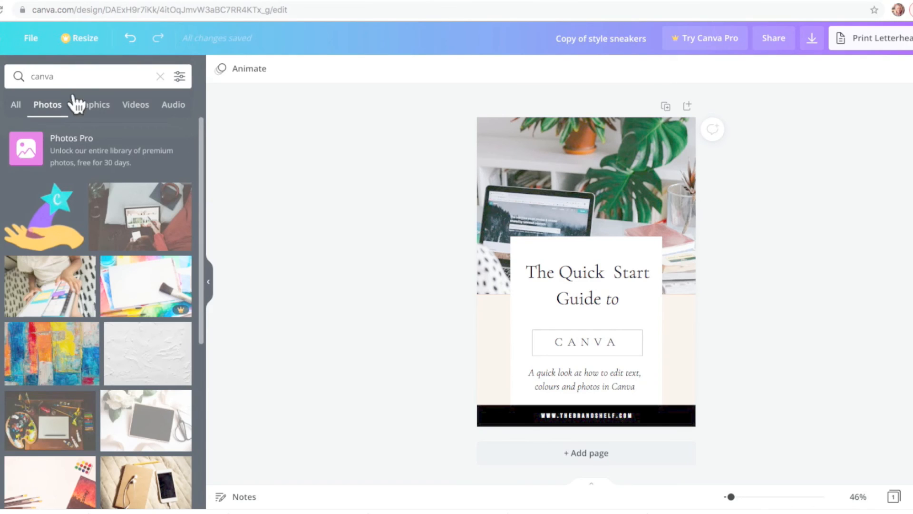
left_click(88, 112)
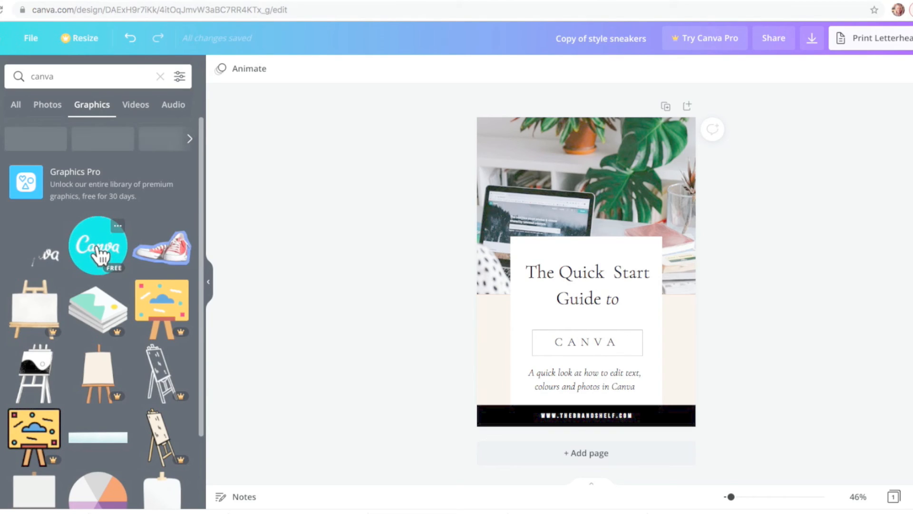
Step: Add the free round turquoise Canva logo to the cover, shrink it, and place it over the laptop and the white panel's upper-left corner
left_click_drag(99, 256, 513, 161)
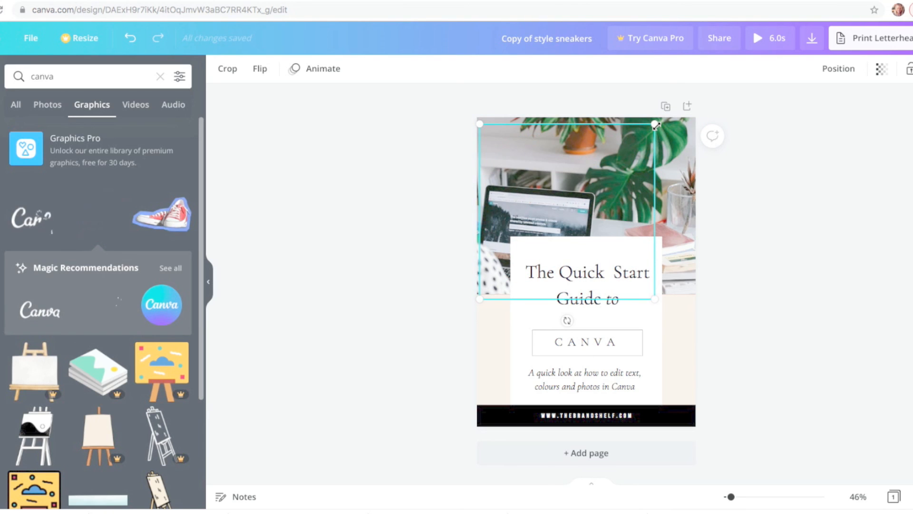
left_click_drag(656, 125, 576, 200)
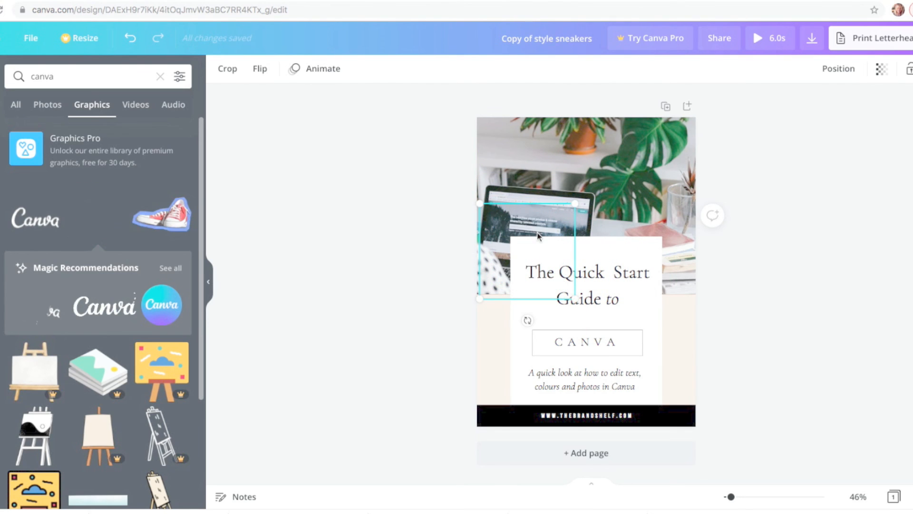
left_click_drag(534, 237, 544, 222)
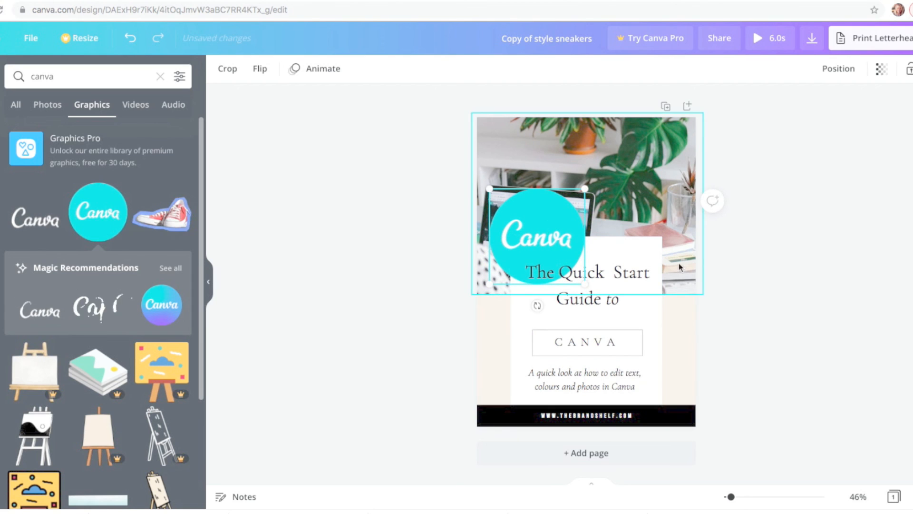
left_click(705, 285)
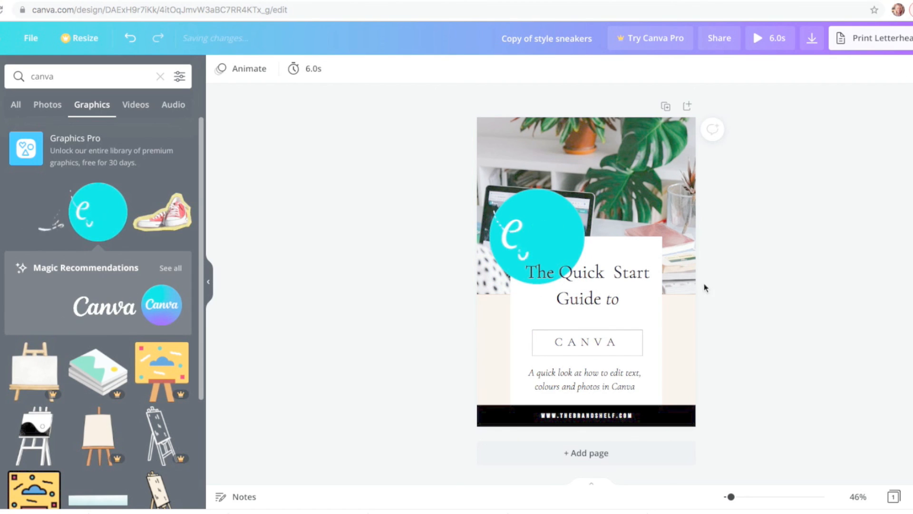
Step: Recolour the word "Start" in the title with the default bright turquoise and retype it in capitals as "START"
left_click(637, 278)
double_click(627, 275)
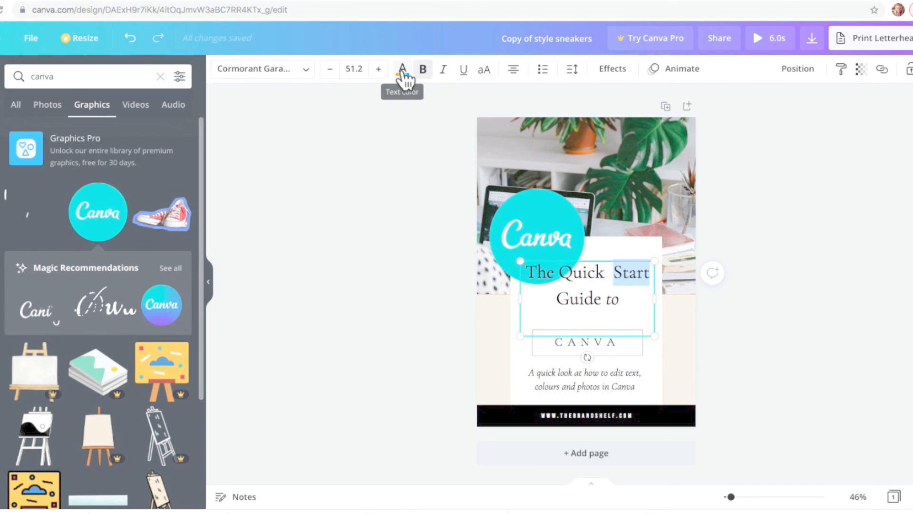
left_click(404, 76)
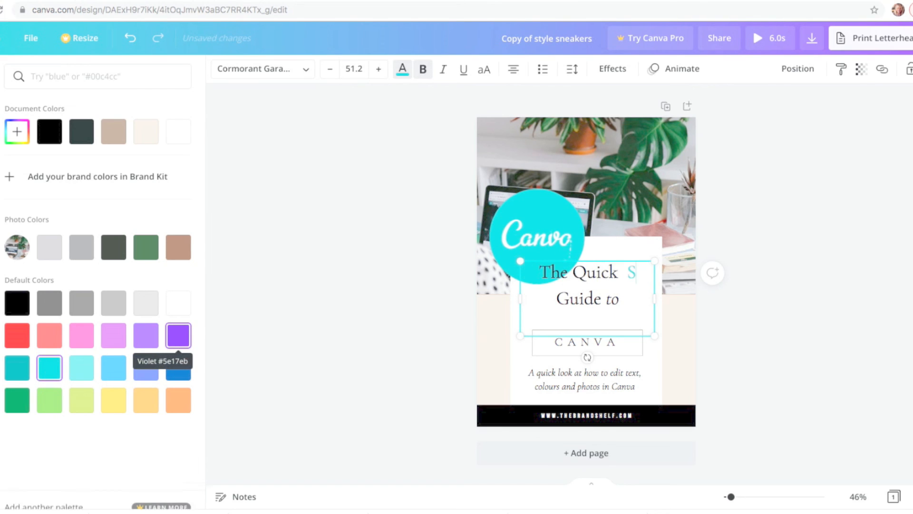
type("RT Guide to")
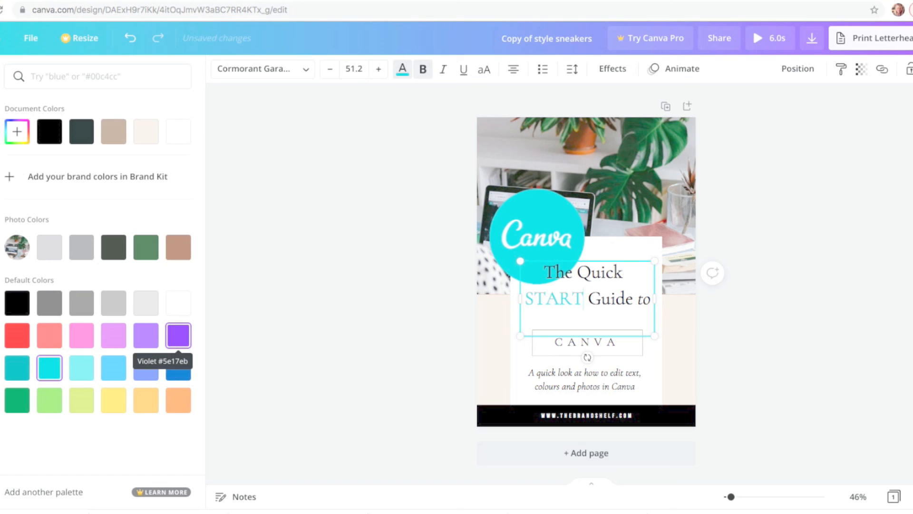
left_click(760, 354)
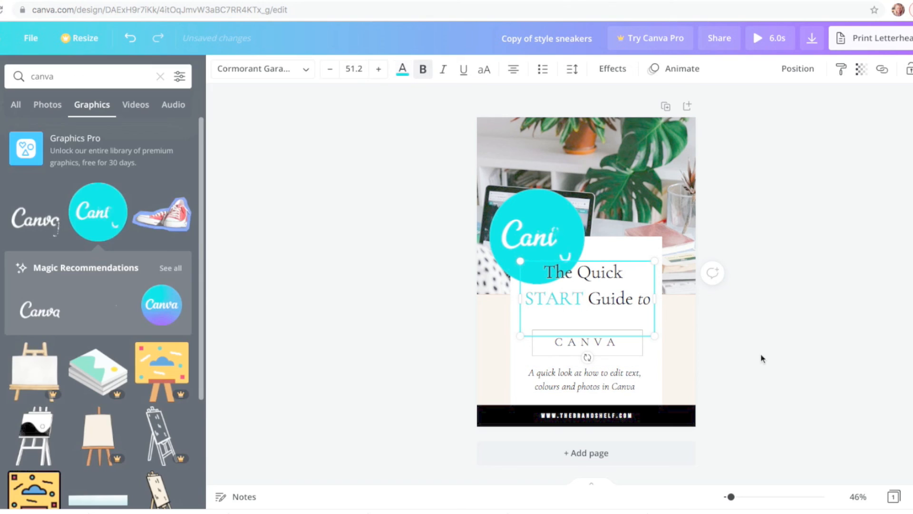
Step: Adjust the position of the title "The Quick START Guide to" slightly above the CANVA box
left_click(588, 291)
left_click_drag(588, 291, 589, 296)
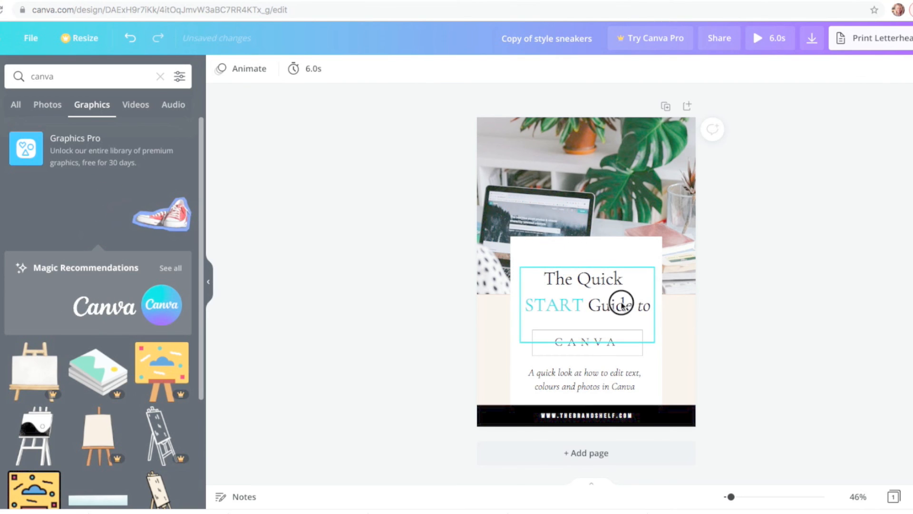
left_click(740, 342)
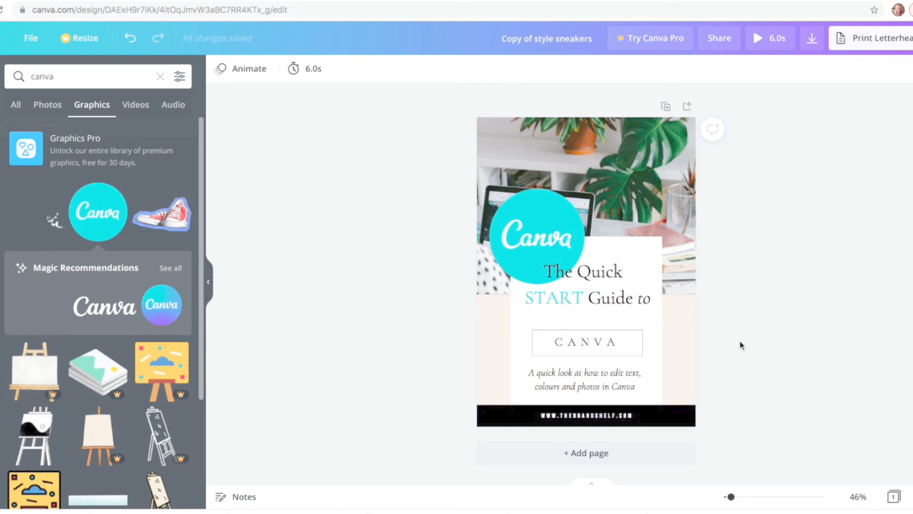